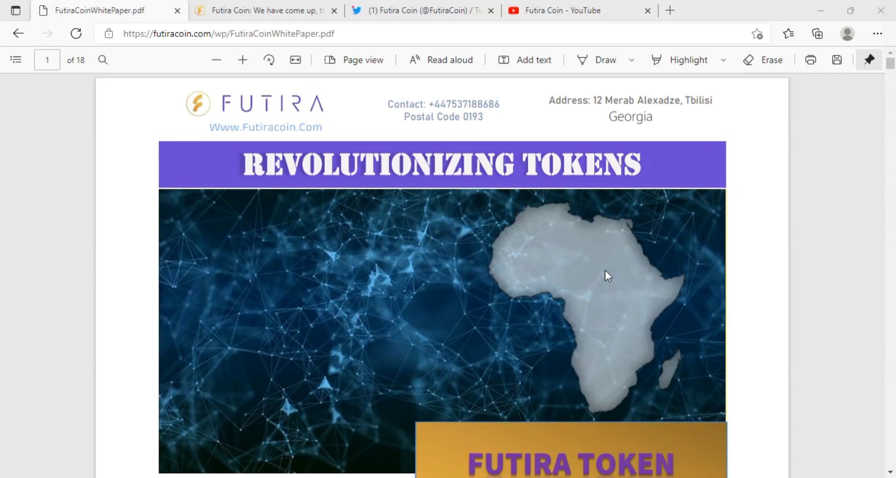
pyautogui.scroll(-1, 595, 238)
pyautogui.scroll(1, 567, 238)
pyautogui.scroll(-1, 477, 243)
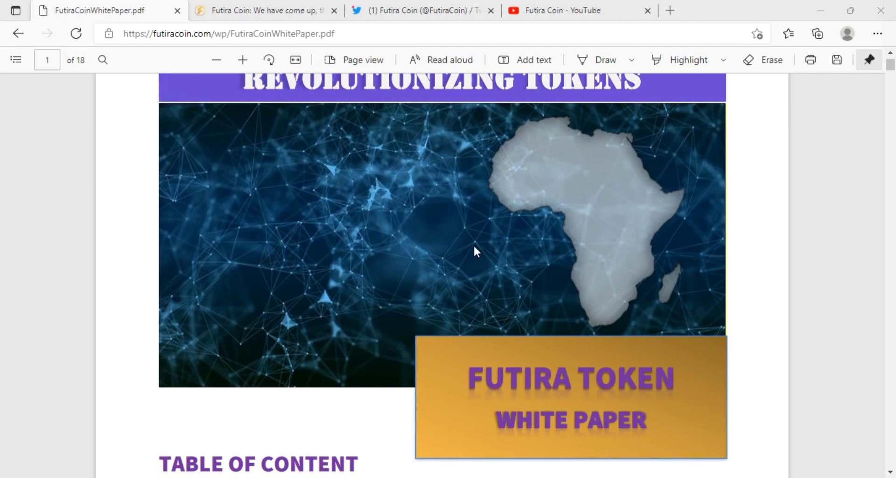
pyautogui.scroll(-1, 469, 255)
pyautogui.scroll(1, 460, 259)
pyautogui.scroll(-2, 451, 256)
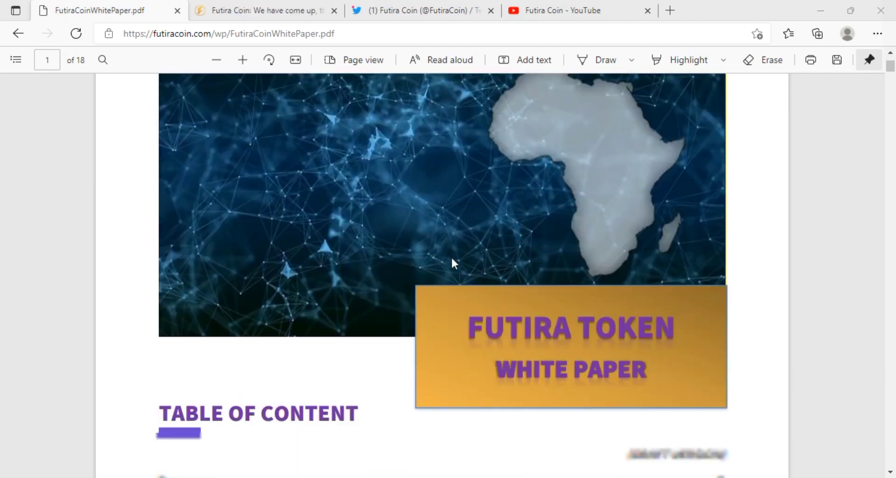
pyautogui.scroll(2, 447, 258)
pyautogui.scroll(1, 455, 258)
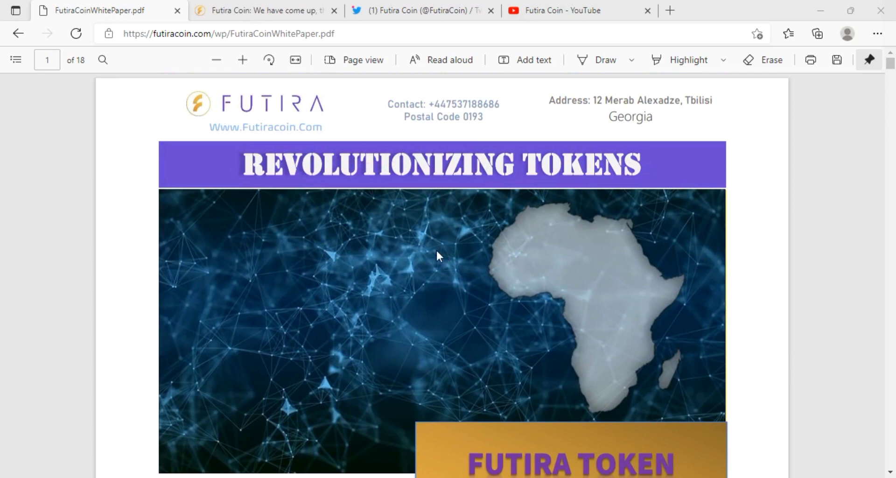
pyautogui.scroll(-2, 439, 255)
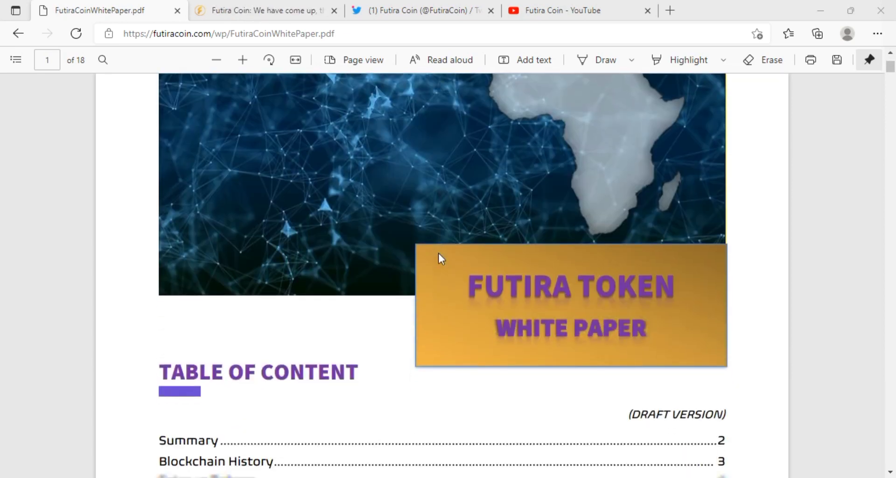
pyautogui.scroll(-2, 440, 257)
pyautogui.scroll(-1, 440, 259)
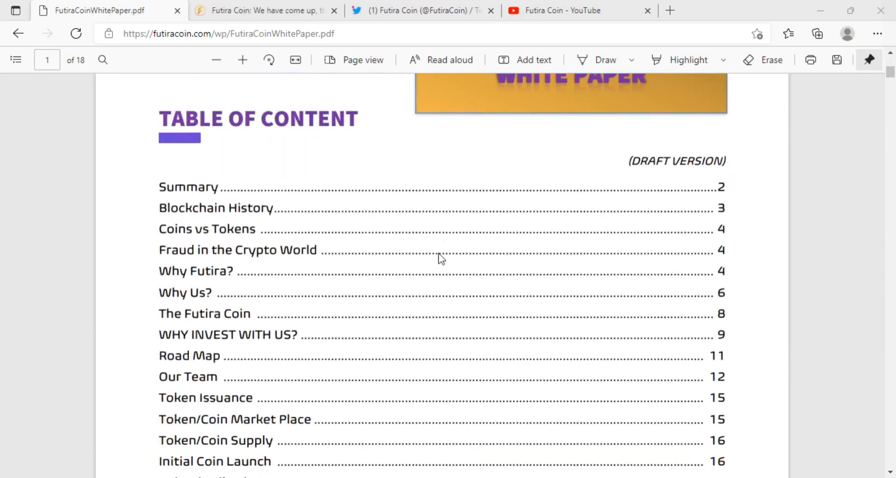
pyautogui.scroll(-1, 440, 258)
pyautogui.scroll(-1, 440, 258)
pyautogui.scroll(-1, 440, 259)
pyautogui.scroll(-1, 439, 259)
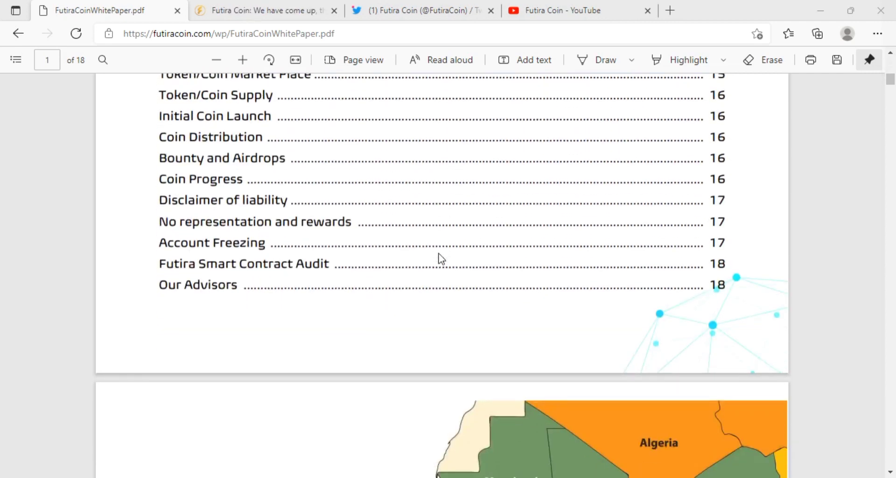
pyautogui.scroll(-1, 441, 259)
pyautogui.scroll(-2, 431, 267)
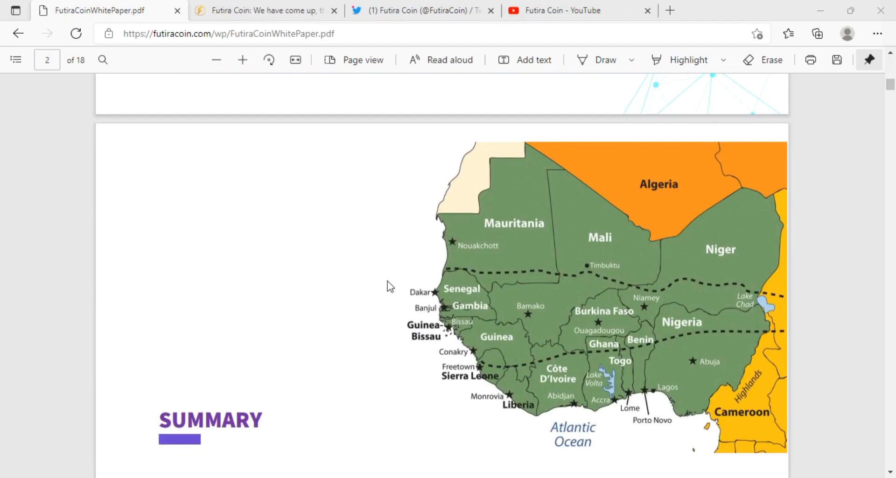
pyautogui.scroll(-1, 394, 288)
pyautogui.scroll(-1, 420, 243)
pyautogui.scroll(-1, 421, 244)
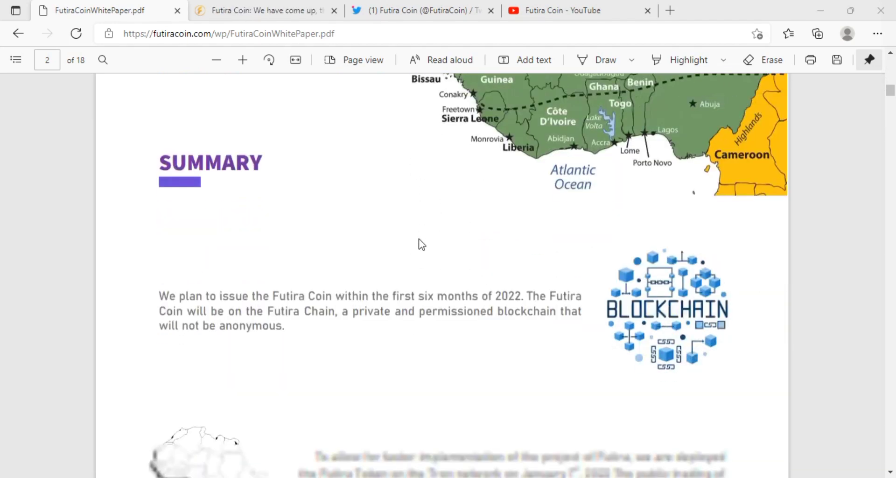
pyautogui.scroll(-1, 405, 224)
pyautogui.scroll(-1, 404, 227)
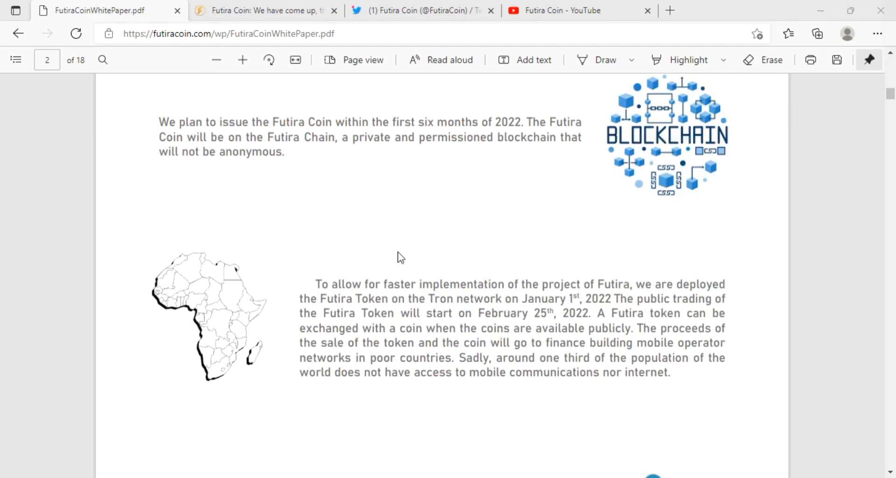
pyautogui.scroll(-2, 397, 270)
pyautogui.scroll(-1, 403, 281)
pyautogui.scroll(-1, 406, 285)
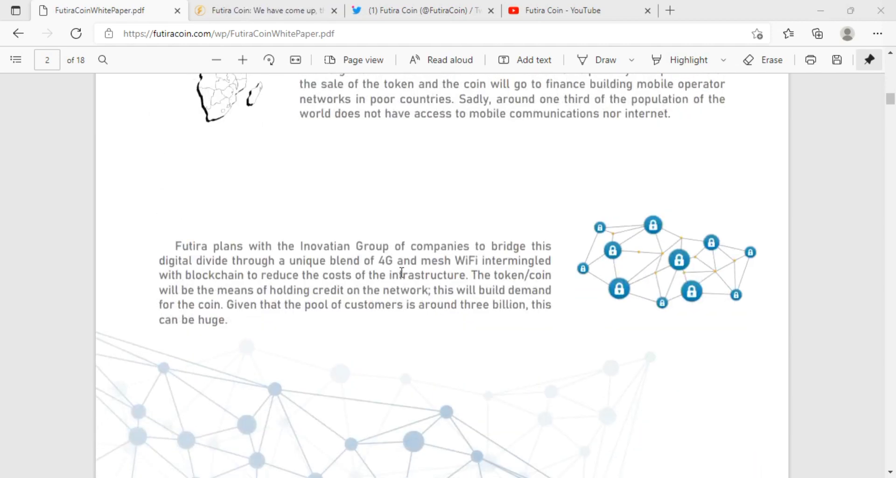
pyautogui.scroll(-1, 408, 289)
pyautogui.scroll(-1, 408, 289)
pyautogui.scroll(-2, 402, 284)
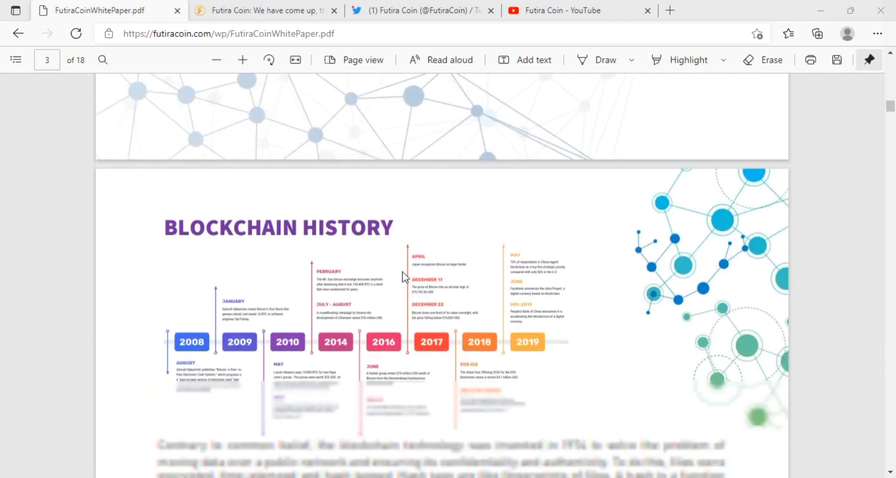
pyautogui.scroll(-1, 403, 276)
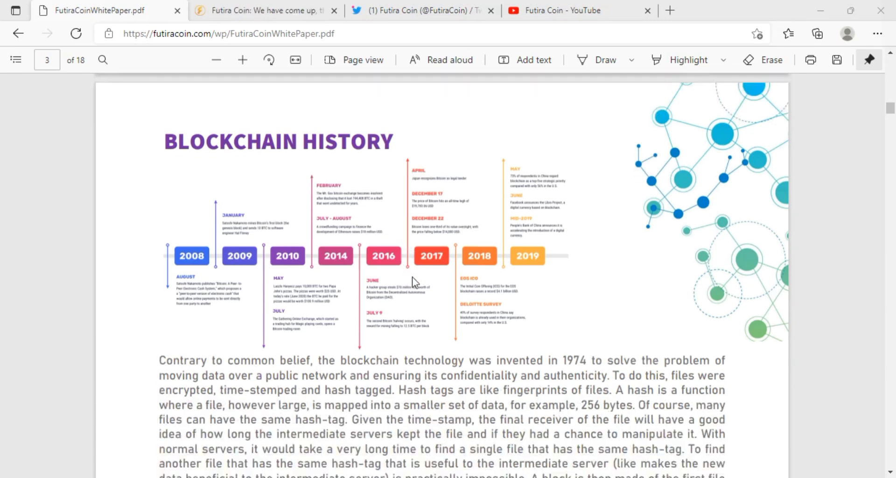
pyautogui.scroll(-1, 413, 282)
pyautogui.scroll(1, 480, 281)
pyautogui.scroll(2, 557, 319)
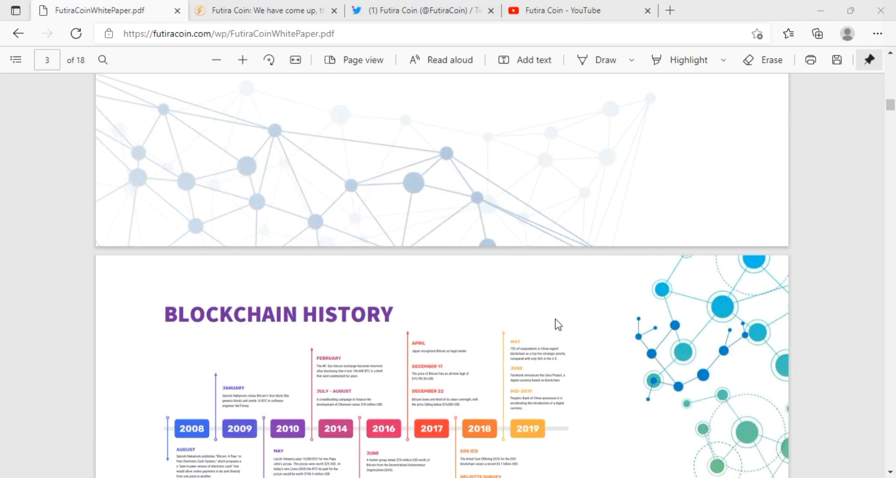
pyautogui.scroll(1, 571, 339)
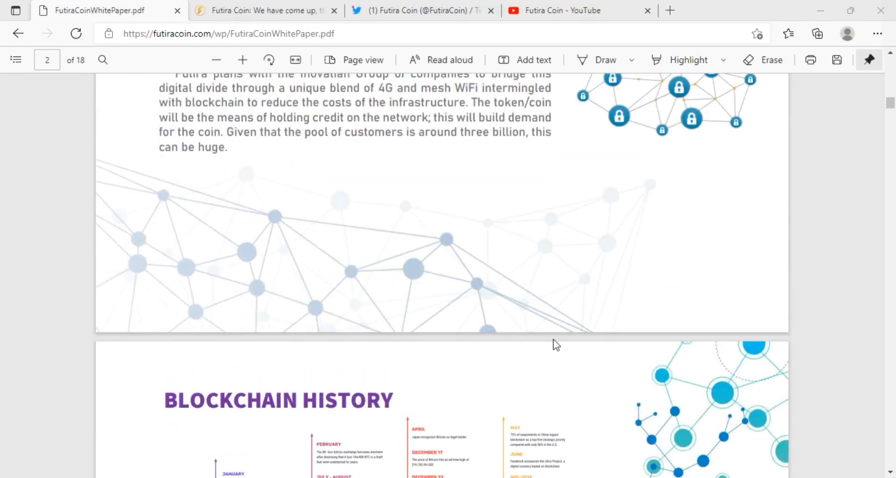
pyautogui.scroll(1, 553, 344)
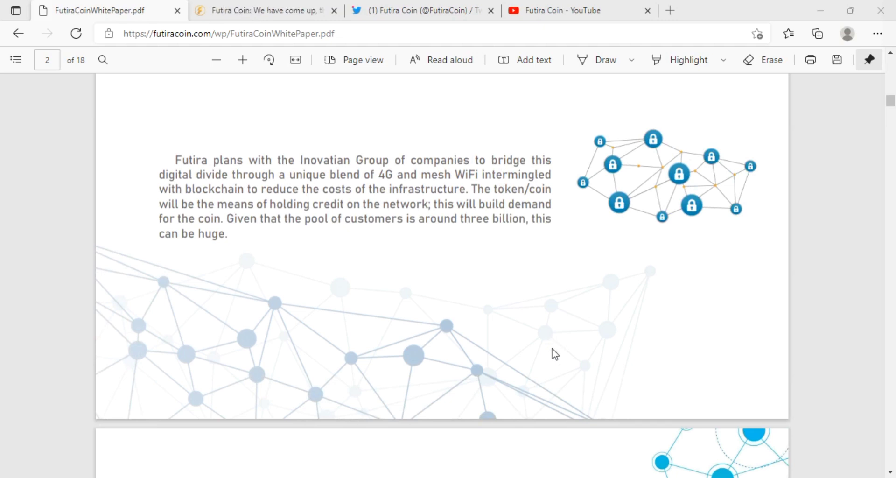
pyautogui.scroll(-1, 553, 353)
pyautogui.scroll(-1, 553, 352)
pyautogui.scroll(-1, 551, 347)
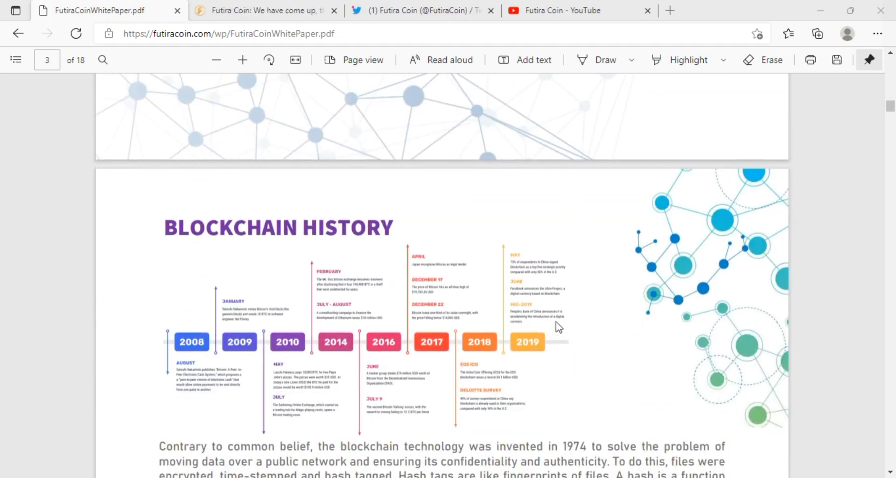
pyautogui.scroll(-1, 585, 332)
pyautogui.scroll(-2, 581, 335)
pyautogui.scroll(-1, 578, 335)
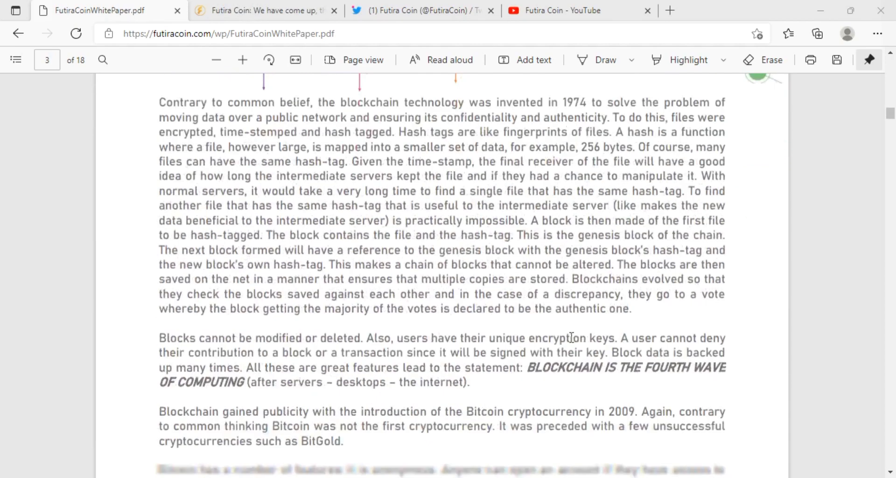
pyautogui.scroll(-2, 573, 338)
pyautogui.scroll(-2, 569, 337)
pyautogui.scroll(-2, 565, 334)
pyautogui.scroll(-1, 560, 334)
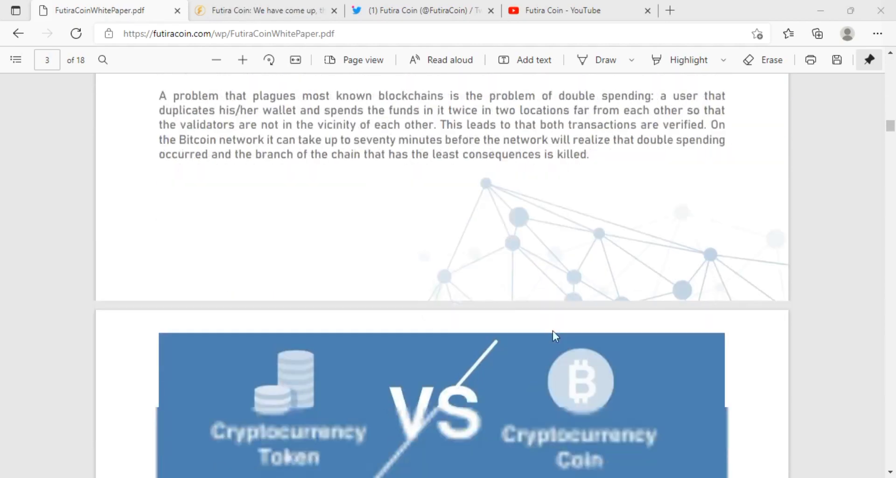
pyautogui.scroll(-1, 553, 328)
pyautogui.scroll(-2, 547, 333)
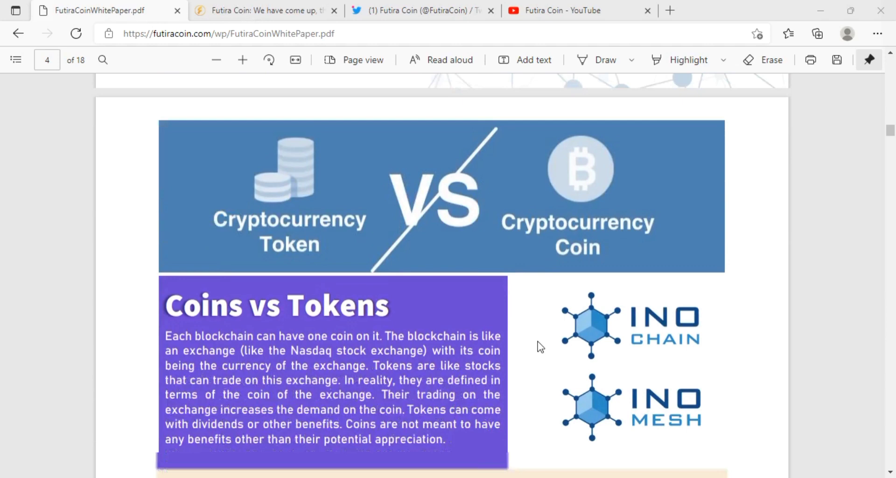
pyautogui.scroll(-1, 537, 343)
pyautogui.scroll(-1, 536, 345)
pyautogui.scroll(-1, 526, 343)
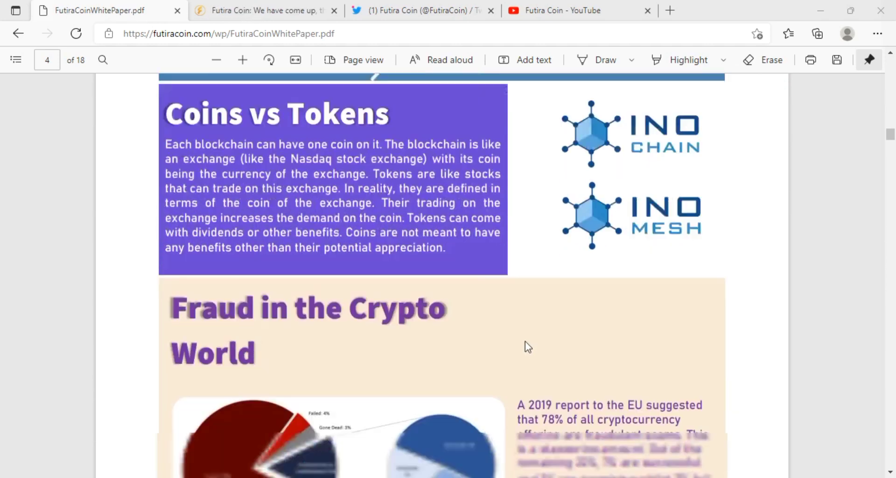
pyautogui.scroll(1, 525, 347)
pyautogui.scroll(2, 527, 350)
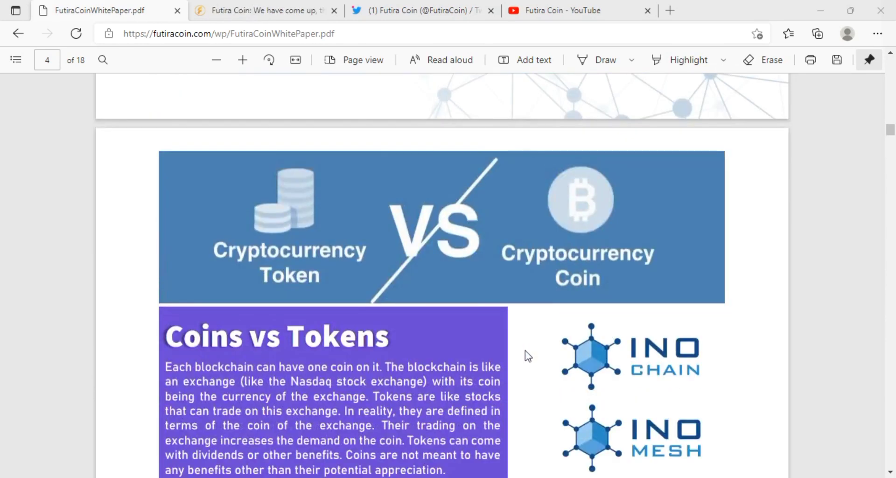
pyautogui.scroll(-2, 525, 351)
pyautogui.scroll(-2, 522, 353)
pyautogui.scroll(-3, 519, 359)
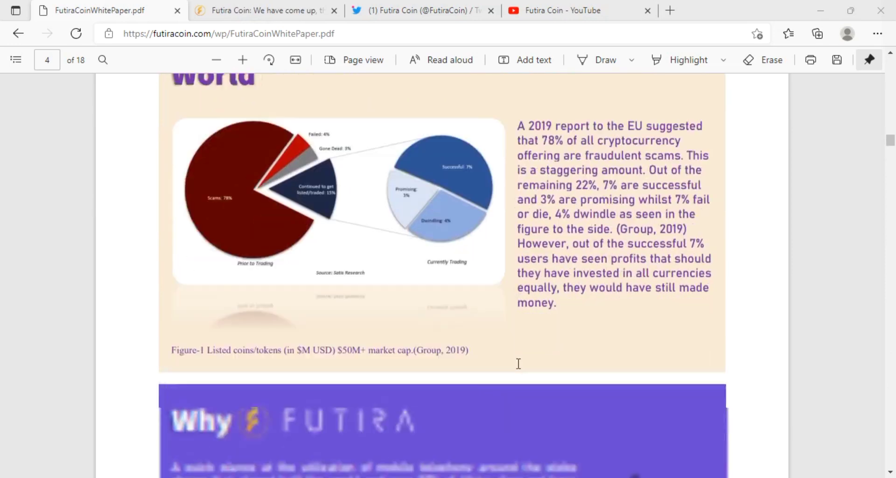
pyautogui.scroll(-2, 519, 363)
pyautogui.scroll(-1, 518, 364)
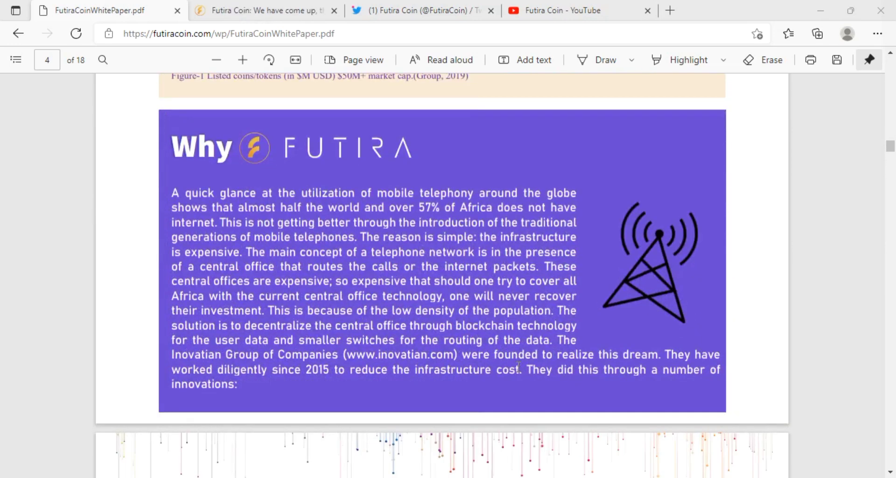
pyautogui.scroll(-1, 519, 366)
pyautogui.scroll(-1, 514, 369)
pyautogui.scroll(-1, 509, 372)
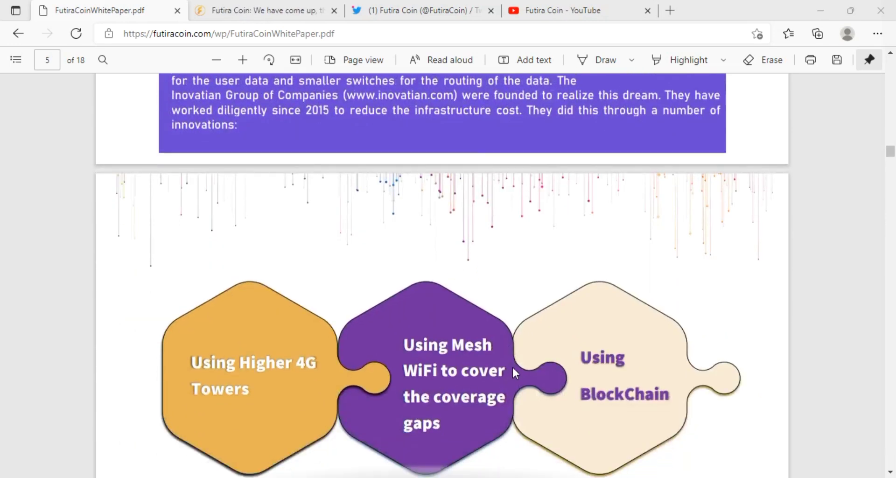
pyautogui.scroll(-1, 514, 372)
pyautogui.scroll(-2, 519, 371)
pyautogui.scroll(-1, 519, 370)
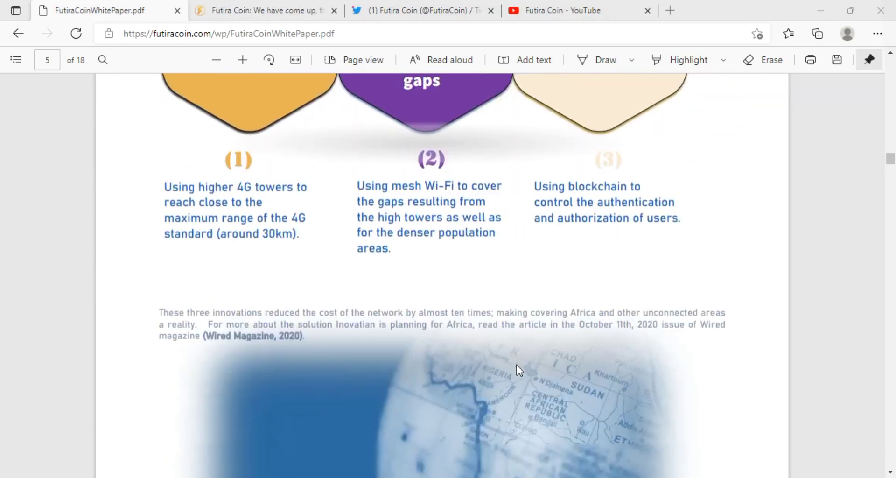
pyautogui.scroll(-1, 519, 370)
pyautogui.scroll(-1, 519, 371)
pyautogui.scroll(-1, 518, 370)
pyautogui.scroll(-1, 518, 370)
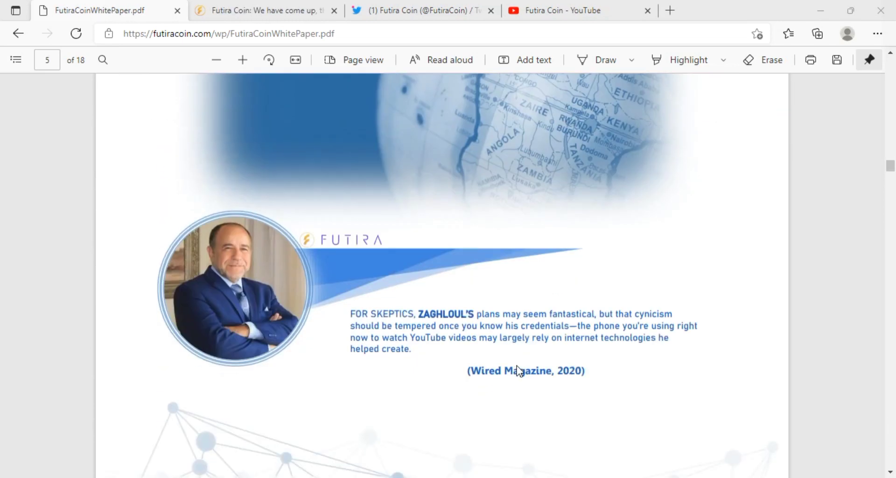
pyautogui.scroll(-1, 518, 369)
pyautogui.scroll(-1, 518, 369)
pyautogui.scroll(-1, 519, 371)
pyautogui.scroll(-1, 519, 371)
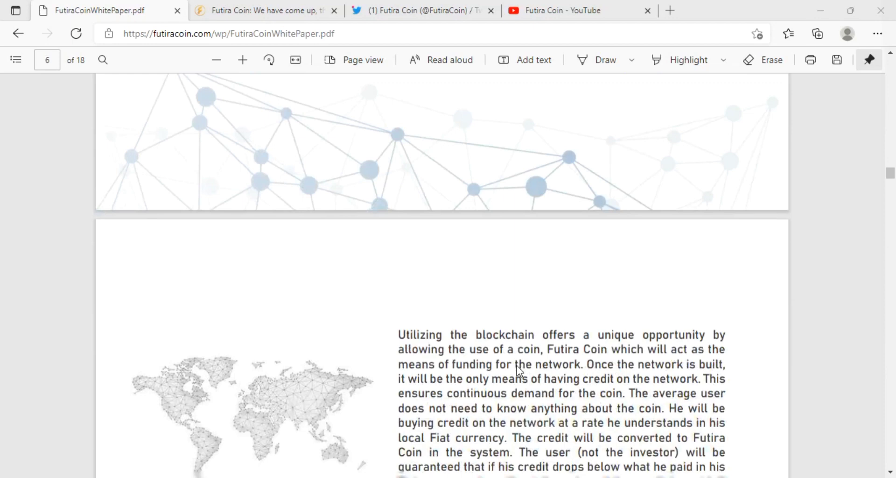
pyautogui.scroll(-1, 520, 370)
pyautogui.scroll(-1, 519, 369)
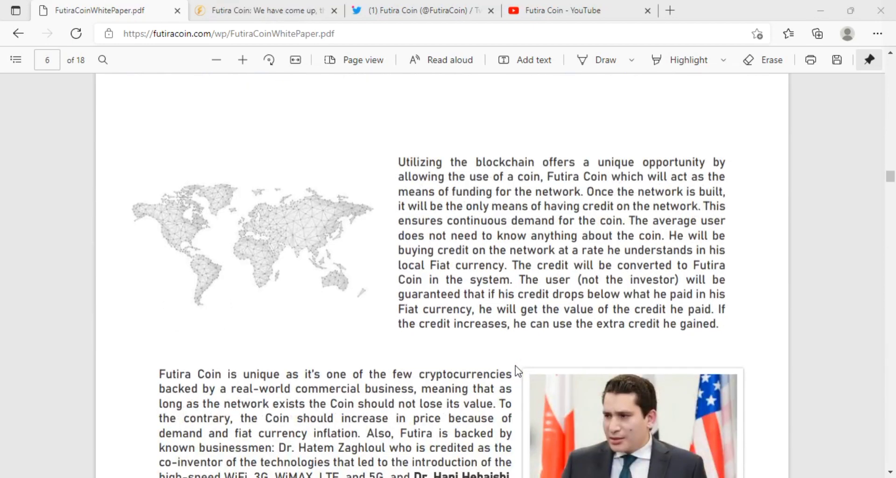
pyautogui.scroll(-1, 515, 366)
pyautogui.scroll(-1, 514, 367)
pyautogui.scroll(-1, 511, 366)
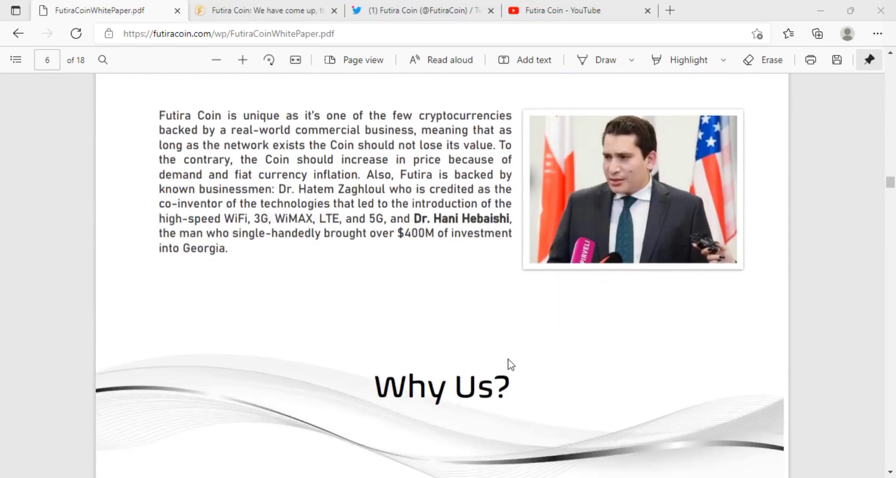
pyautogui.scroll(-1, 510, 363)
pyautogui.scroll(-1, 510, 362)
pyautogui.scroll(-1, 509, 362)
pyautogui.scroll(-1, 509, 362)
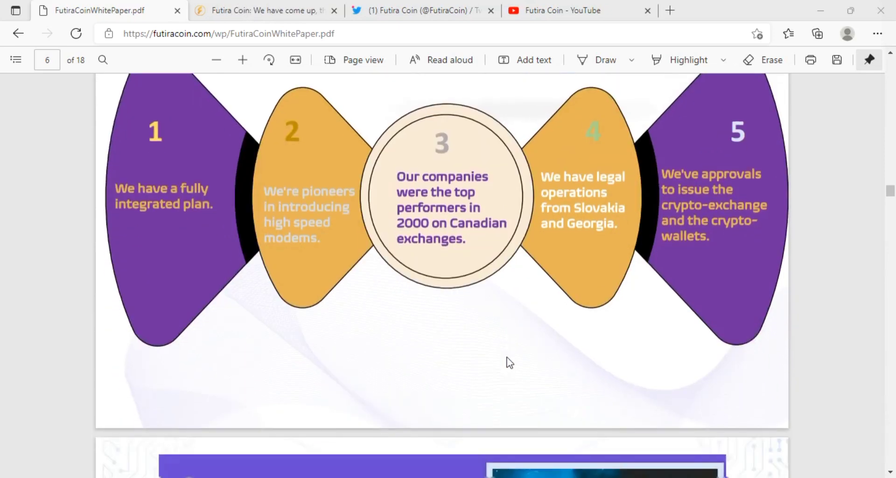
pyautogui.scroll(-1, 507, 358)
pyautogui.scroll(-1, 507, 358)
pyautogui.scroll(-1, 506, 358)
pyautogui.scroll(-1, 506, 358)
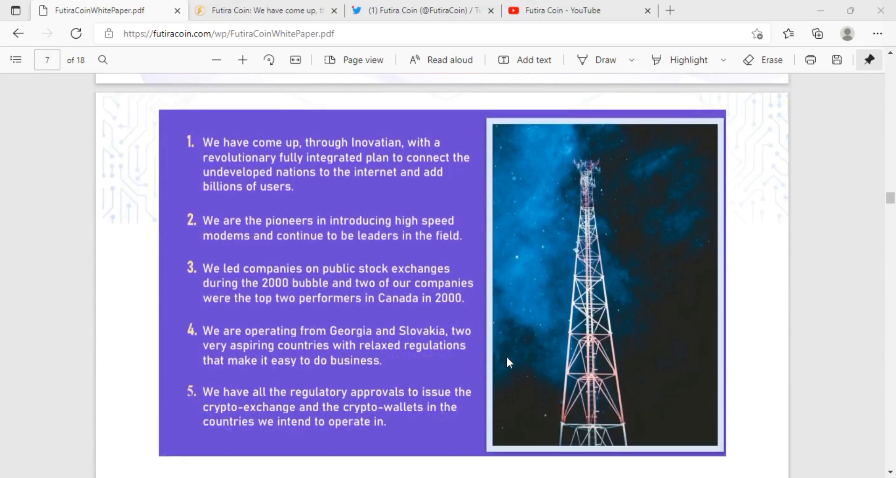
pyautogui.scroll(-1, 507, 358)
pyautogui.scroll(-1, 507, 358)
pyautogui.scroll(2, 508, 361)
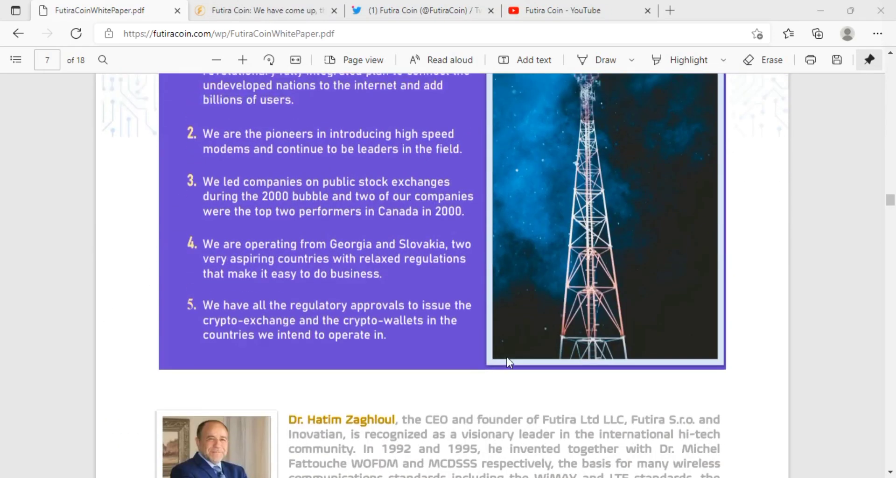
pyautogui.scroll(1, 508, 361)
pyautogui.scroll(-1, 508, 361)
pyautogui.scroll(-1, 507, 357)
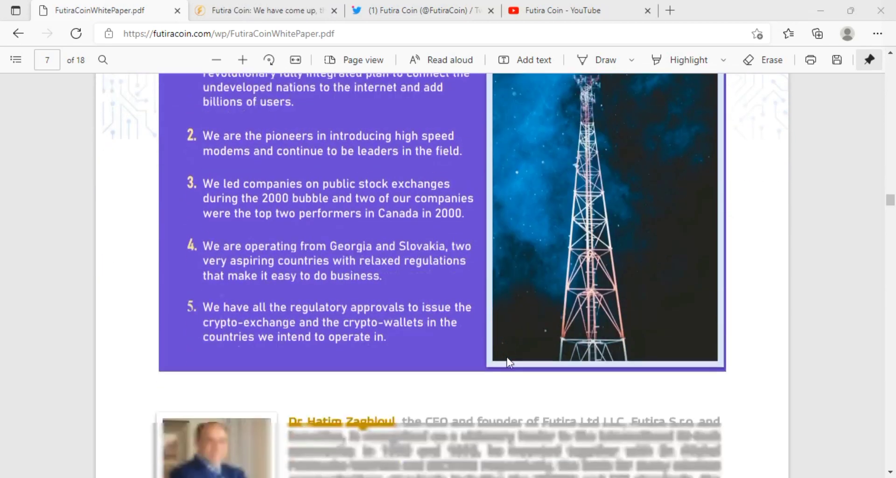
pyautogui.scroll(-1, 507, 358)
pyautogui.scroll(-1, 509, 362)
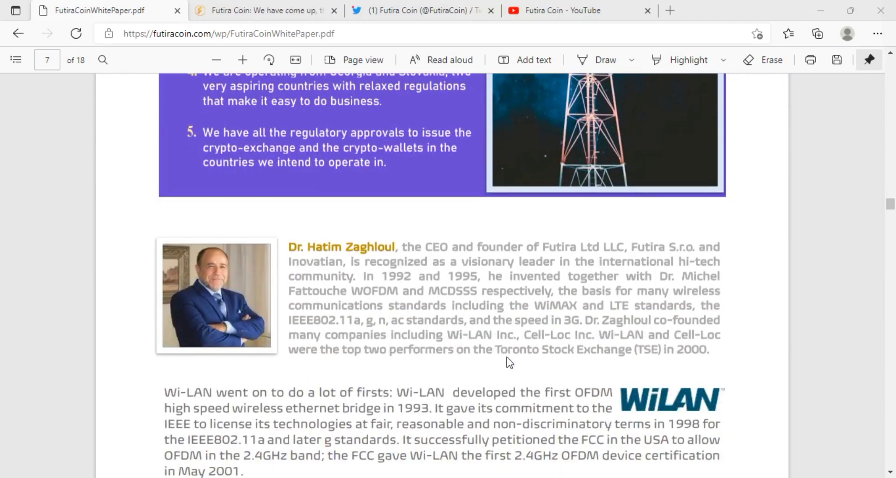
pyautogui.scroll(-1, 509, 363)
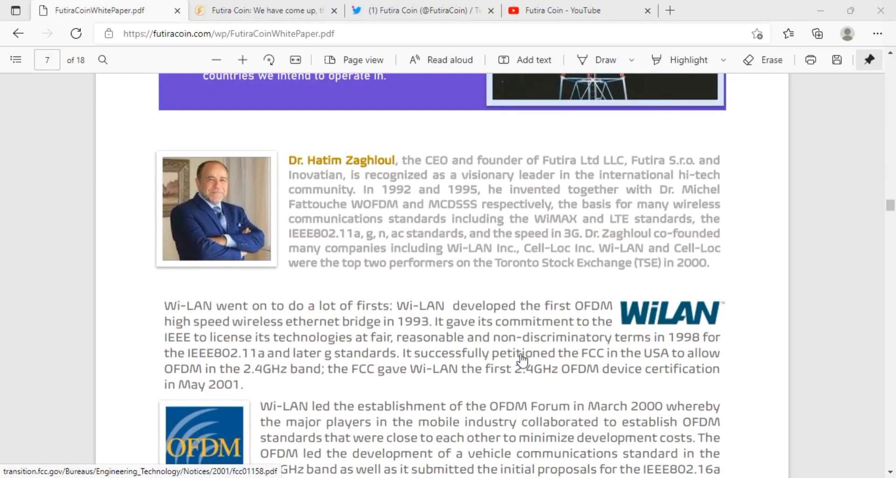
pyautogui.scroll(-1, 522, 359)
pyautogui.scroll(-1, 522, 359)
pyautogui.scroll(-1, 522, 358)
pyautogui.scroll(-1, 522, 356)
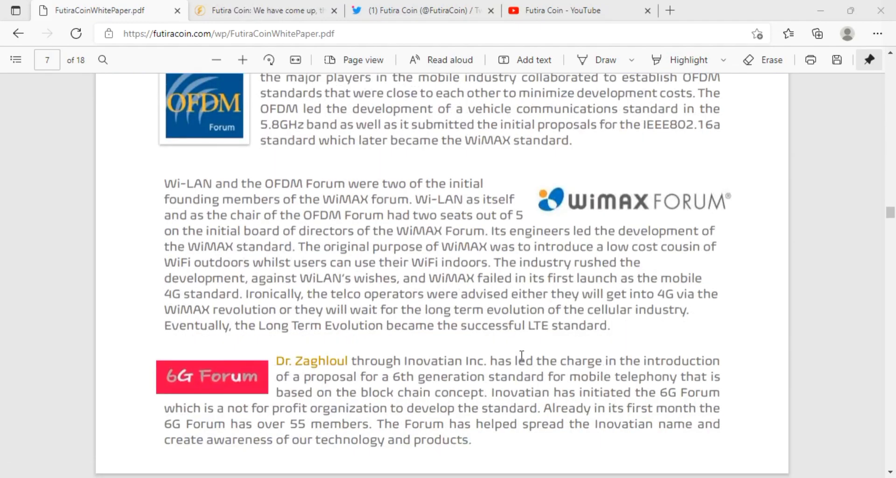
pyautogui.scroll(-1, 522, 356)
pyautogui.scroll(-2, 522, 356)
pyautogui.scroll(-1, 522, 356)
pyautogui.scroll(-1, 522, 357)
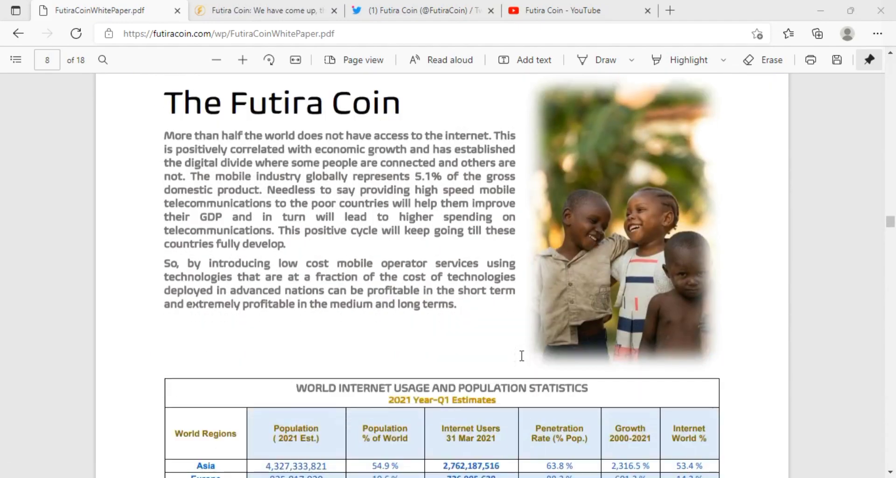
pyautogui.scroll(-1, 522, 356)
pyautogui.scroll(-1, 522, 356)
pyautogui.scroll(-1, 522, 357)
pyautogui.scroll(-1, 522, 356)
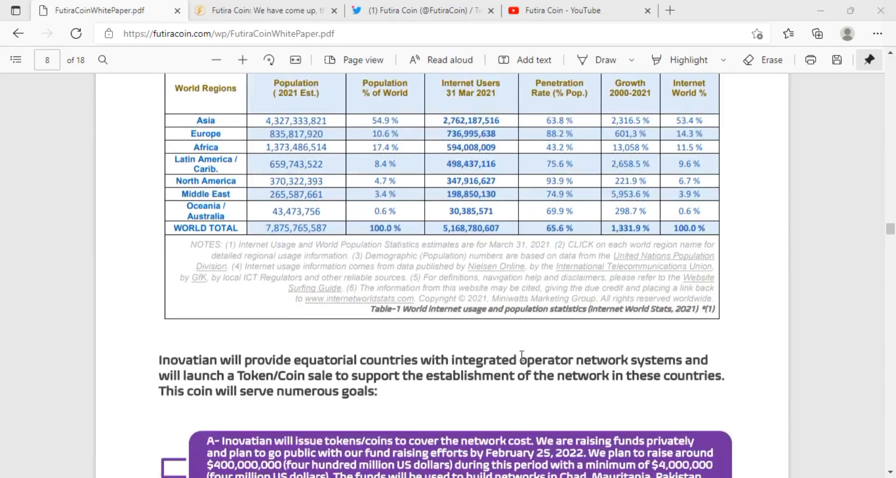
pyautogui.scroll(-1, 522, 356)
pyautogui.scroll(-2, 522, 355)
pyautogui.scroll(-1, 521, 358)
pyautogui.scroll(-1, 520, 361)
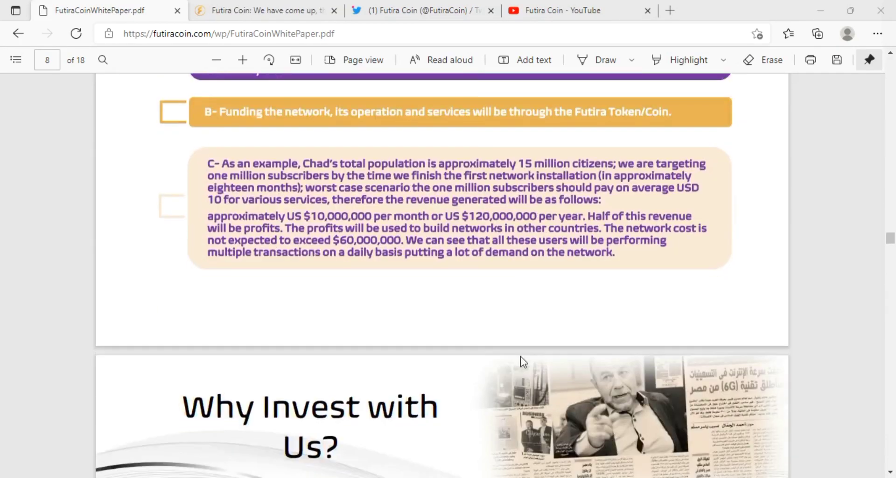
pyautogui.scroll(-1, 525, 364)
pyautogui.scroll(-1, 515, 369)
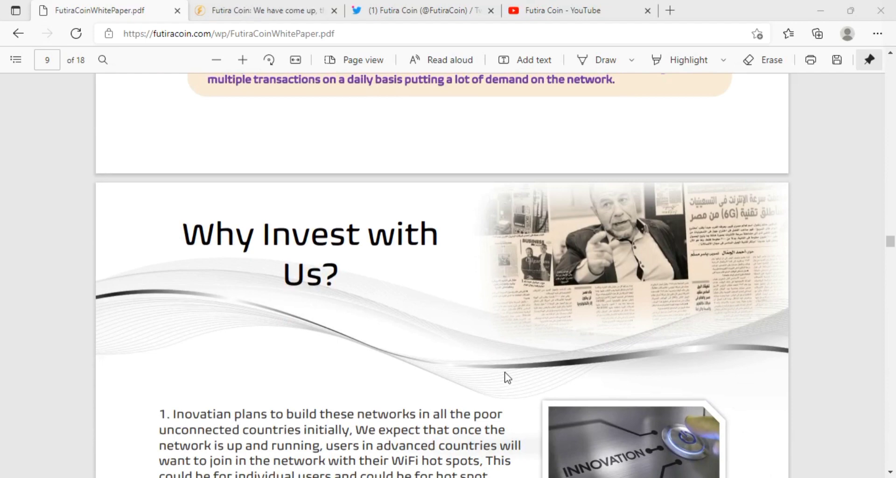
pyautogui.scroll(-2, 509, 372)
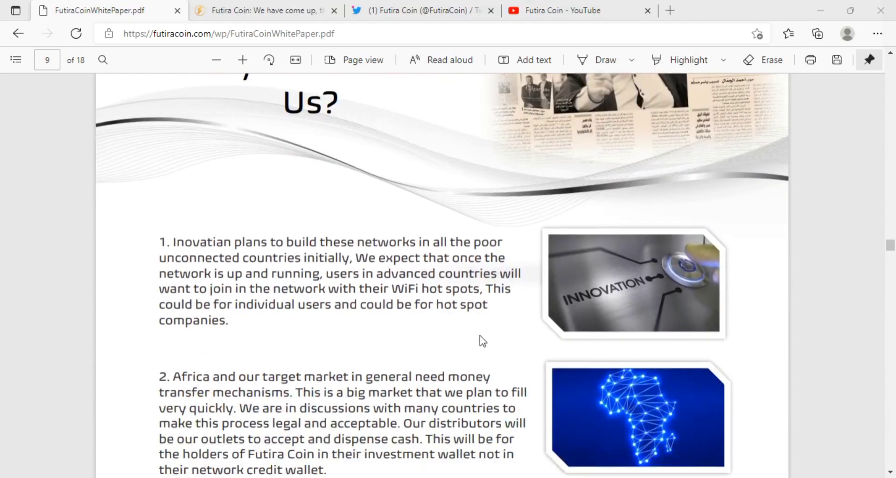
pyautogui.scroll(-1, 480, 345)
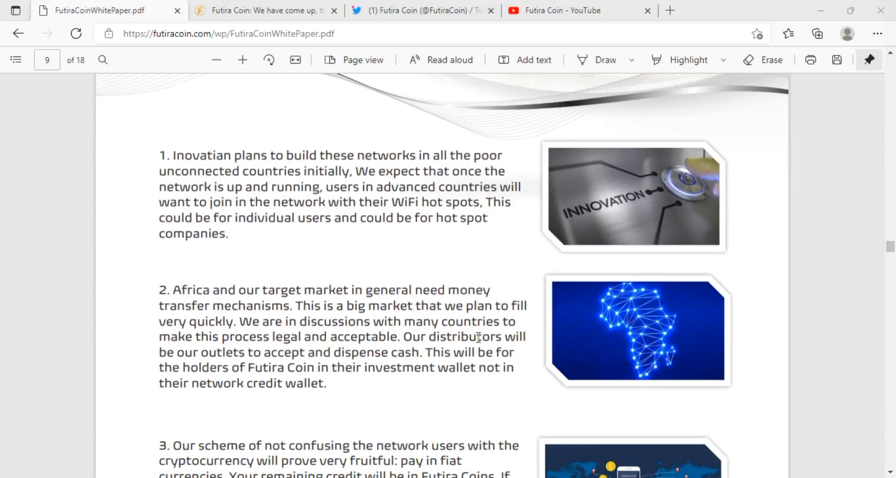
pyautogui.scroll(-1, 476, 346)
pyautogui.scroll(-1, 469, 343)
pyautogui.scroll(-1, 469, 343)
pyautogui.scroll(-1, 464, 351)
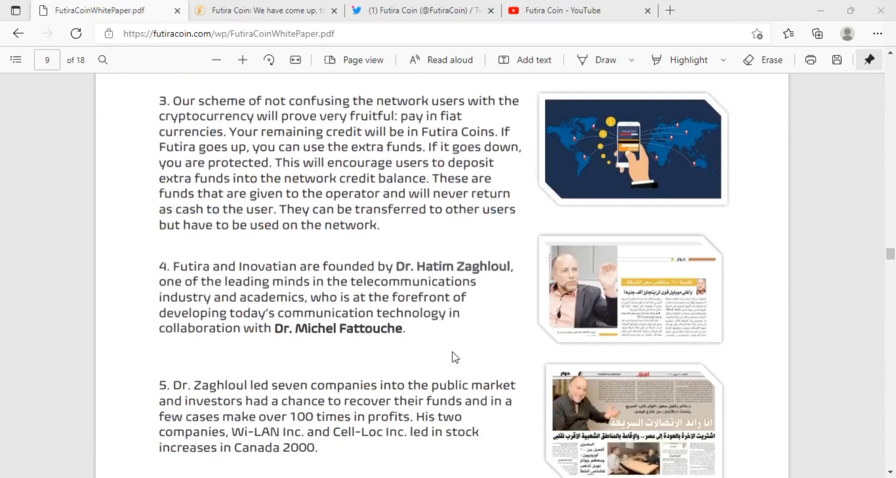
pyautogui.scroll(-1, 462, 350)
pyautogui.scroll(-1, 458, 348)
pyautogui.scroll(-1, 452, 354)
pyautogui.scroll(-1, 452, 355)
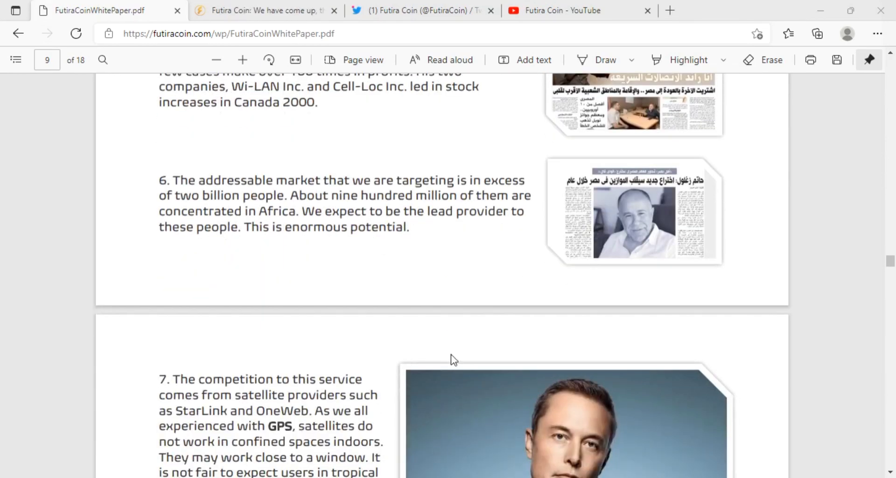
pyautogui.scroll(-2, 452, 355)
pyautogui.scroll(-2, 452, 356)
pyautogui.scroll(-4, 448, 360)
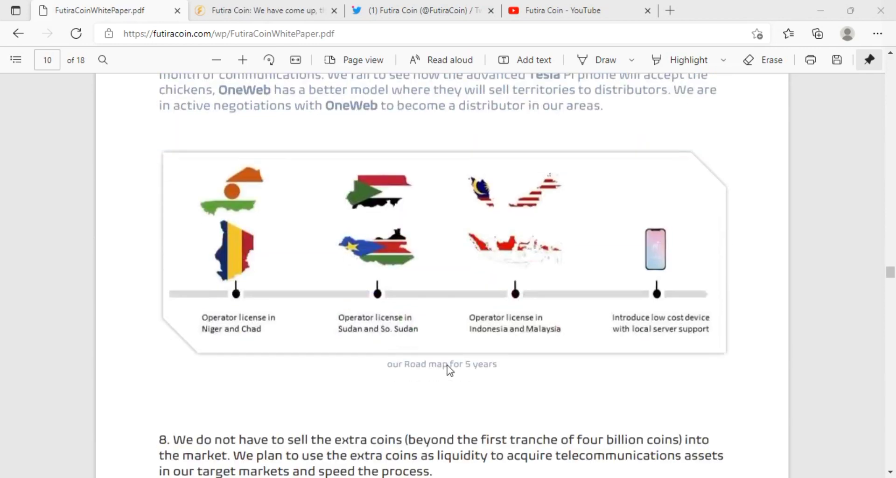
pyautogui.scroll(-2, 434, 359)
pyautogui.scroll(-2, 421, 358)
pyautogui.scroll(-1, 422, 358)
pyautogui.scroll(-1, 422, 360)
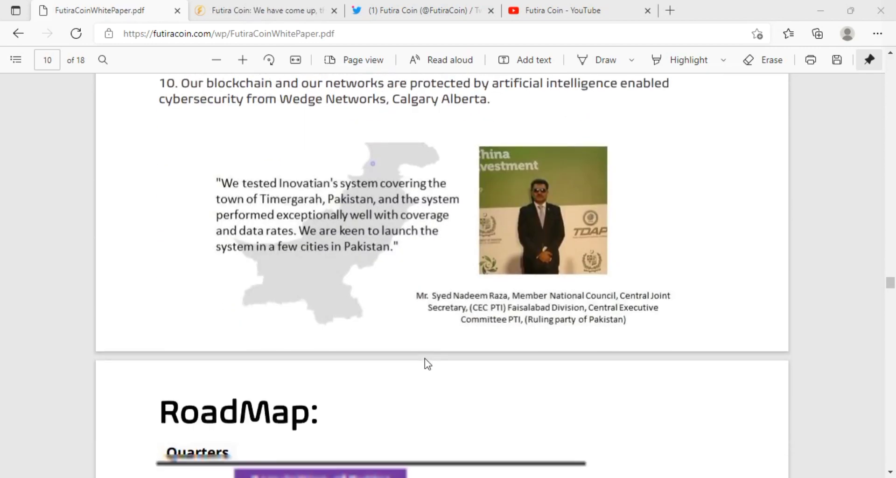
pyautogui.scroll(-1, 423, 362)
pyautogui.scroll(-1, 410, 361)
pyautogui.scroll(-1, 394, 358)
pyautogui.scroll(-2, 382, 347)
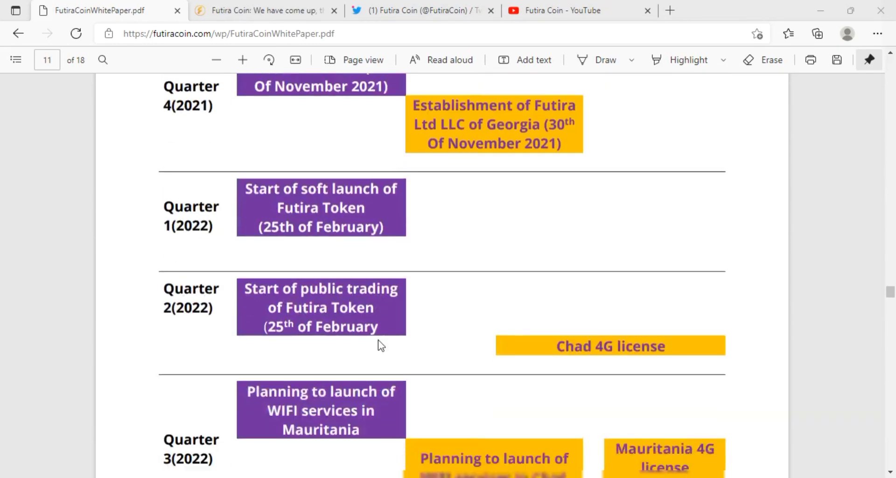
pyautogui.scroll(-1, 378, 344)
pyautogui.scroll(-2, 376, 351)
pyautogui.scroll(-2, 377, 352)
pyautogui.scroll(-1, 368, 349)
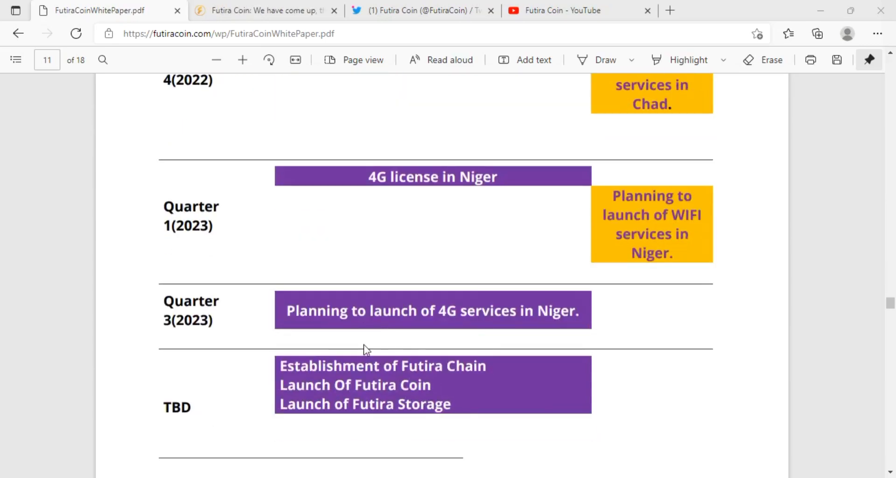
pyautogui.scroll(-2, 366, 344)
pyautogui.scroll(-1, 406, 354)
pyautogui.scroll(-1, 420, 355)
pyautogui.scroll(-3, 417, 344)
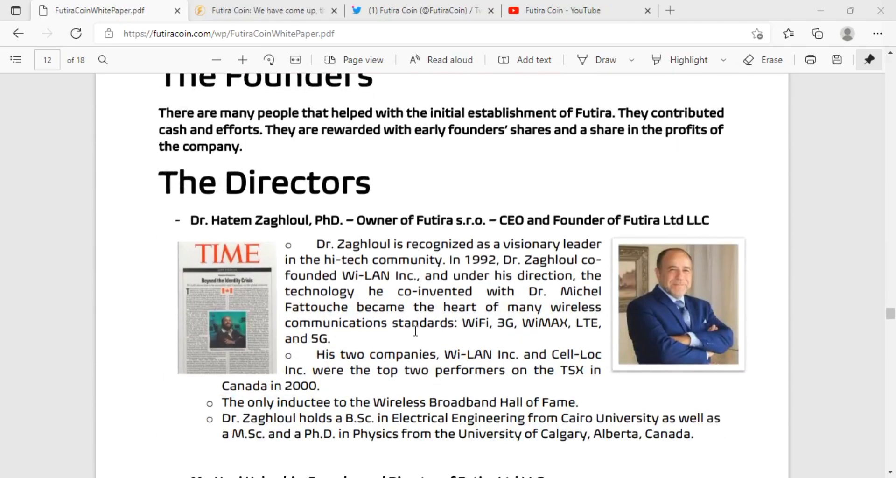
pyautogui.scroll(-1, 413, 322)
pyautogui.scroll(-3, 406, 303)
pyautogui.scroll(-2, 405, 303)
# - Read the futiracoin.com home page's token, team and Africa internet sections, then move to Twitter
pyautogui.click(260, 10)
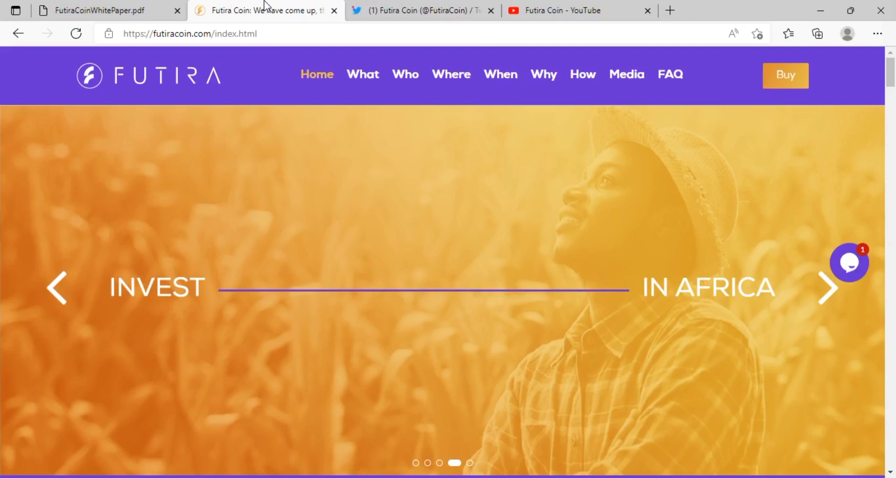
pyautogui.scroll(-1, 612, 244)
pyautogui.scroll(2, 613, 243)
pyautogui.scroll(-1, 626, 243)
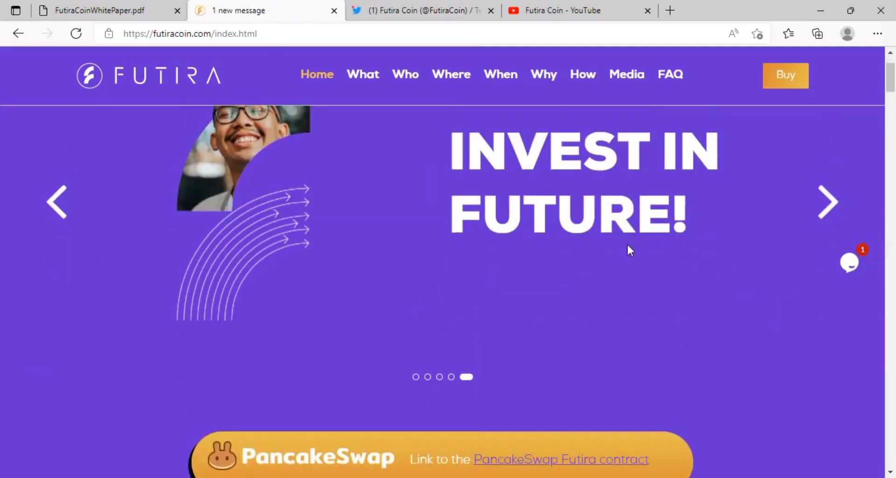
pyautogui.scroll(-1, 628, 251)
pyautogui.scroll(-1, 629, 258)
pyautogui.scroll(-1, 630, 261)
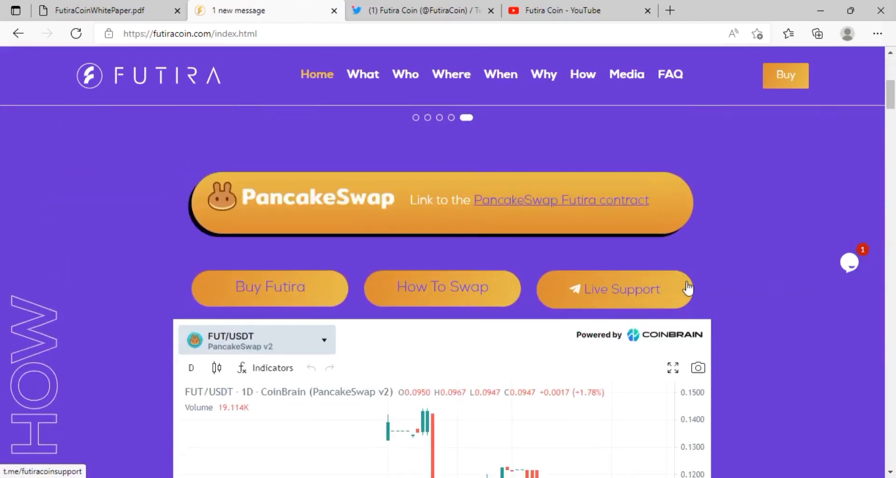
pyautogui.scroll(-1, 691, 294)
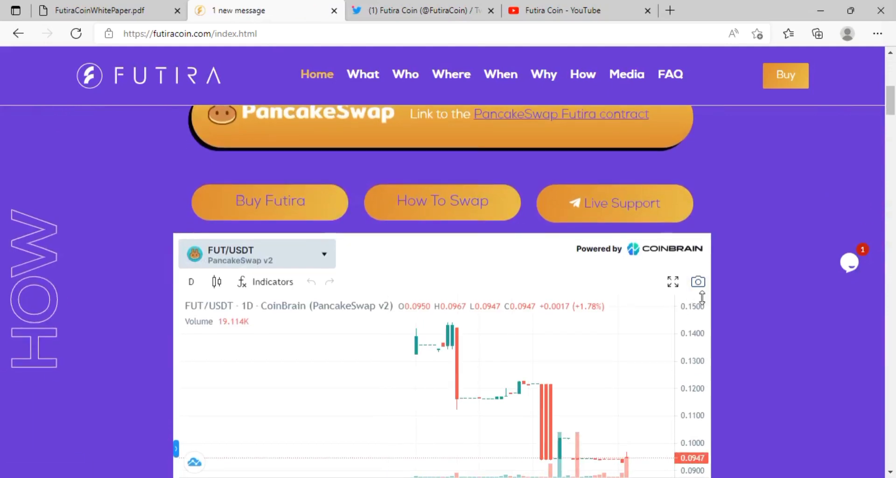
pyautogui.scroll(-2, 740, 329)
pyautogui.scroll(-1, 747, 327)
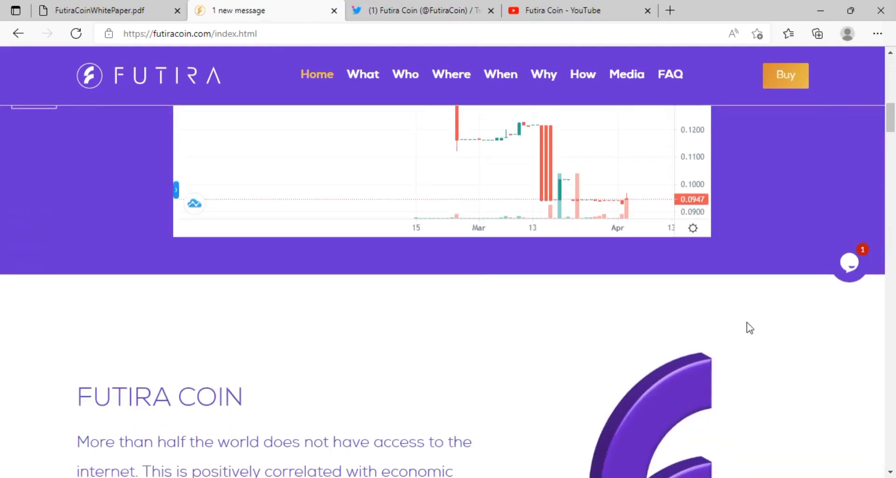
pyautogui.scroll(-2, 749, 327)
pyautogui.scroll(-1, 746, 327)
pyautogui.scroll(-1, 735, 304)
pyautogui.scroll(2, 735, 304)
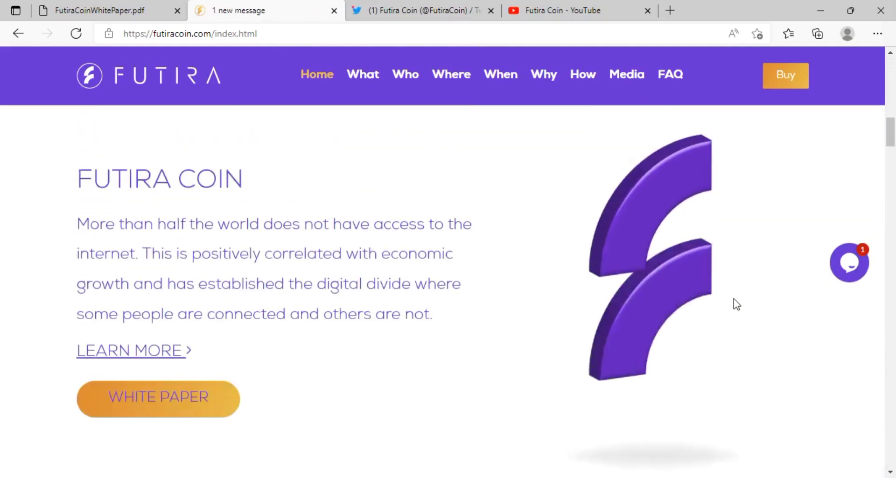
pyautogui.scroll(-1, 734, 304)
pyautogui.scroll(-1, 729, 301)
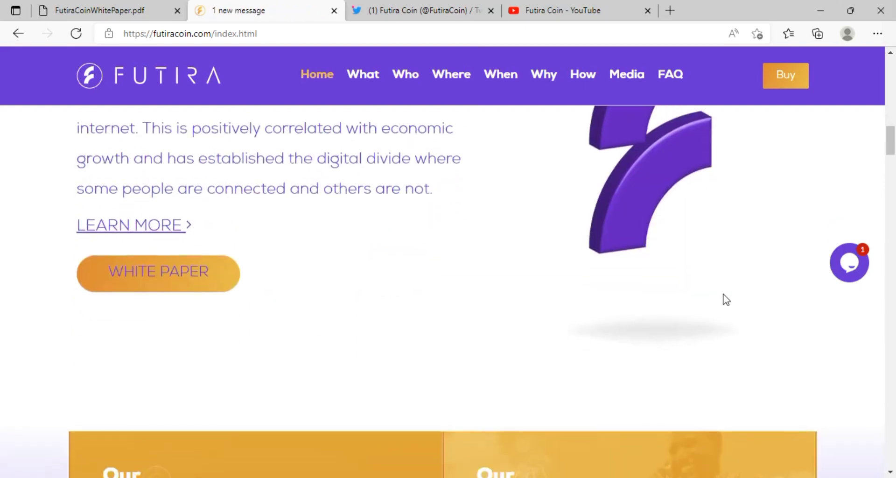
pyautogui.scroll(-1, 708, 303)
pyautogui.scroll(-1, 701, 303)
pyautogui.scroll(-1, 697, 304)
pyautogui.scroll(-1, 697, 305)
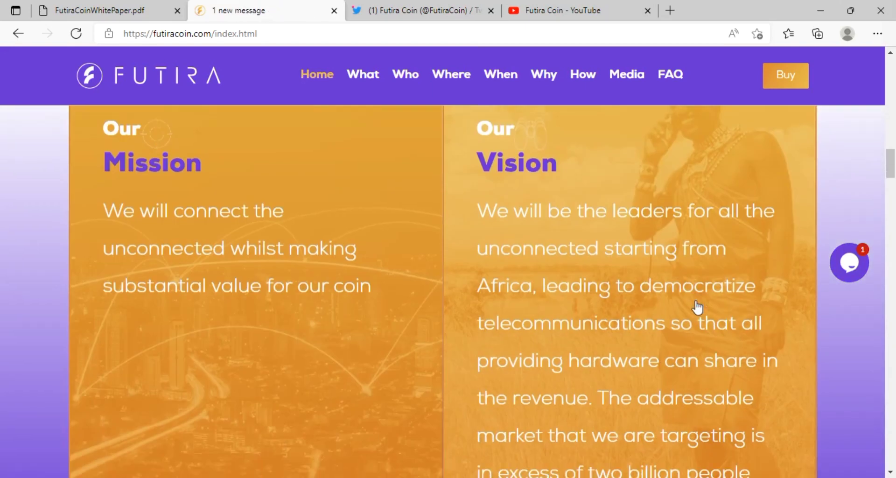
pyautogui.scroll(-1, 695, 308)
pyautogui.scroll(-1, 640, 280)
pyautogui.scroll(3, 623, 279)
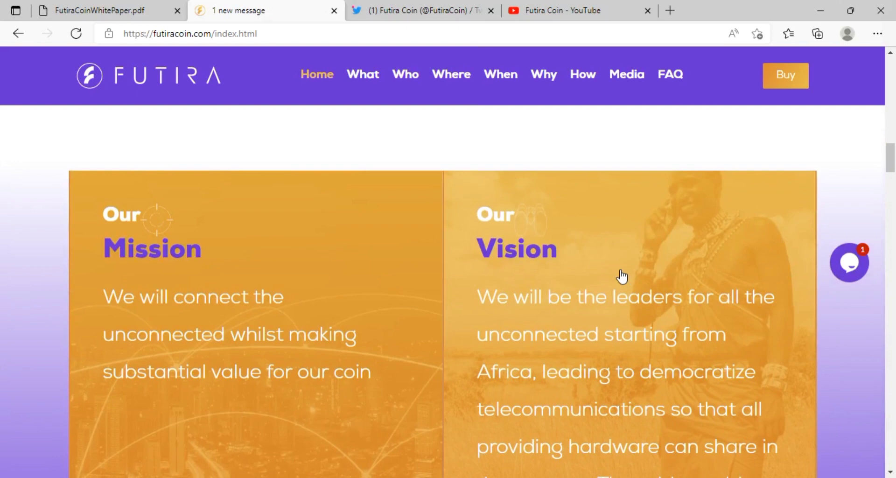
pyautogui.scroll(-1, 533, 306)
pyautogui.scroll(-2, 495, 323)
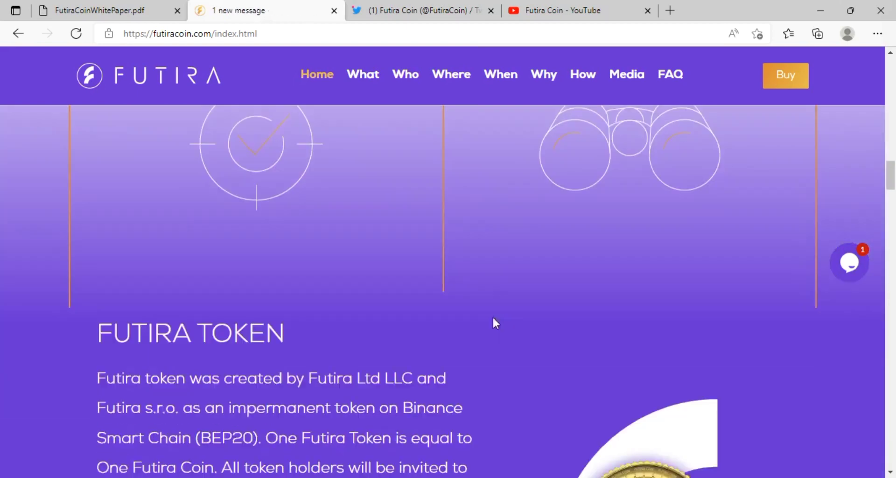
pyautogui.scroll(-1, 559, 306)
pyautogui.scroll(-1, 588, 304)
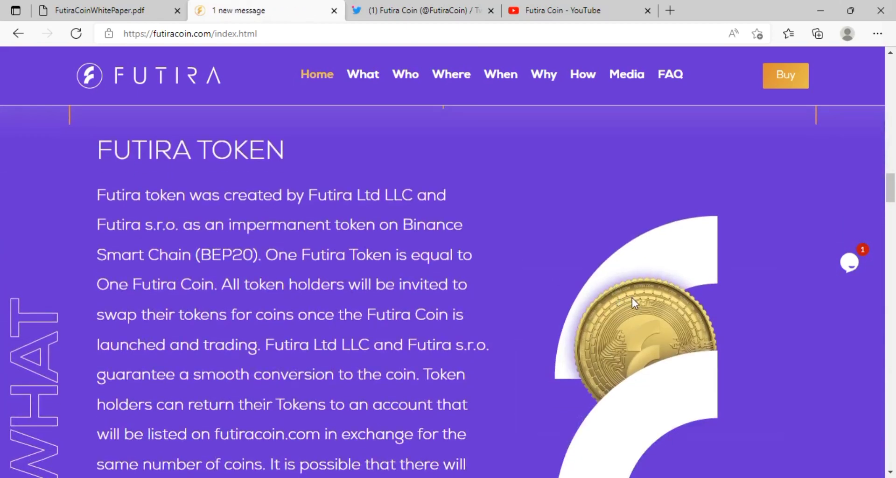
pyautogui.scroll(-1, 632, 297)
pyautogui.scroll(-1, 633, 302)
pyautogui.scroll(-2, 633, 303)
pyautogui.scroll(-1, 634, 305)
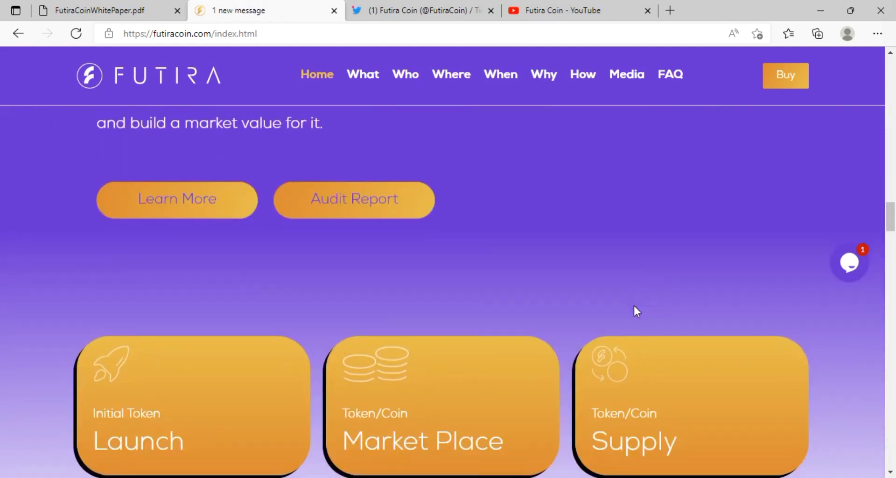
pyautogui.scroll(-2, 635, 305)
pyautogui.scroll(-2, 635, 309)
pyautogui.scroll(-2, 634, 306)
pyautogui.scroll(-2, 633, 303)
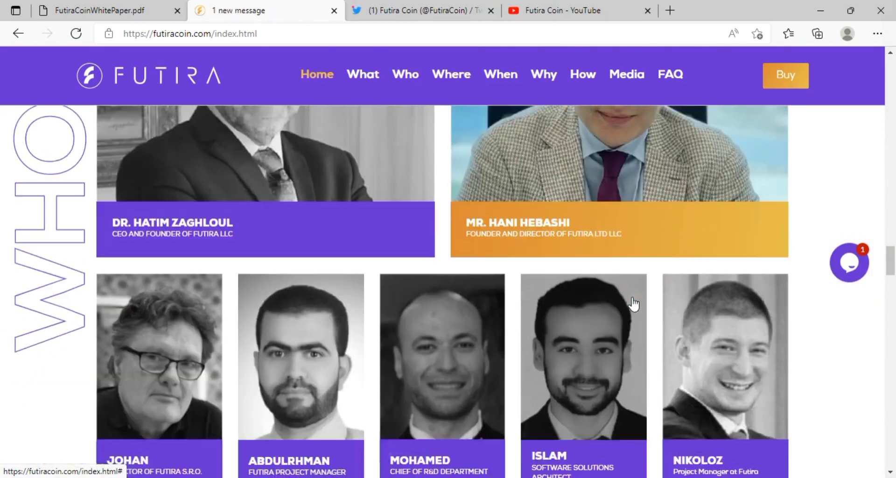
pyautogui.scroll(-1, 633, 305)
pyautogui.scroll(-1, 633, 310)
pyautogui.scroll(-1, 636, 310)
pyautogui.scroll(-1, 622, 332)
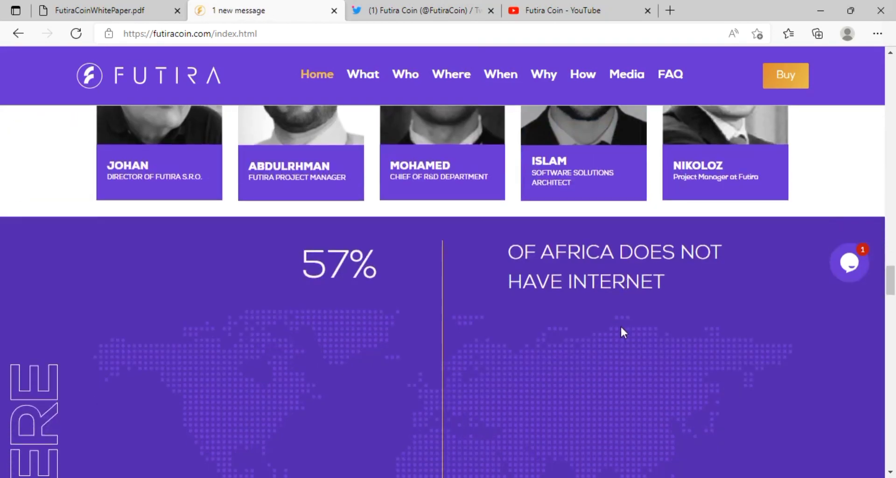
pyautogui.scroll(-1, 620, 327)
pyautogui.scroll(-1, 612, 329)
pyautogui.scroll(-1, 610, 330)
pyautogui.scroll(-1, 609, 333)
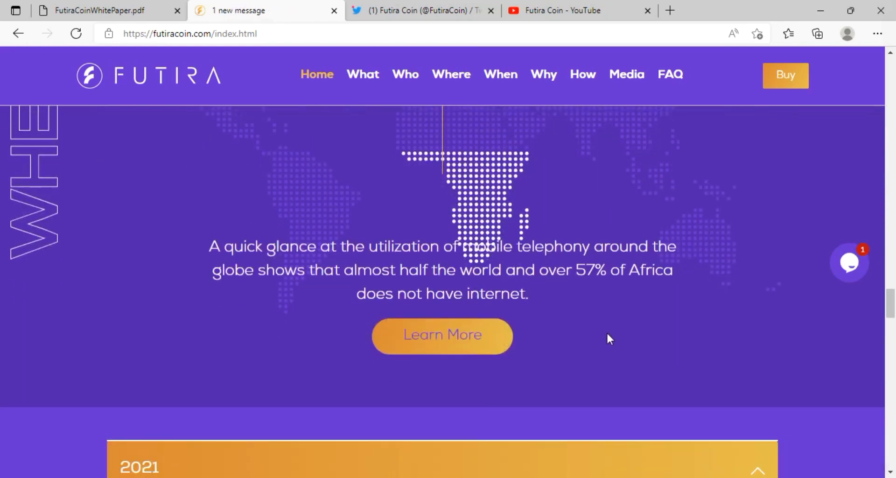
pyautogui.hotkey('ctrl', 'Tab')
pyautogui.scroll(-1, 4, 237)
pyautogui.scroll(1, 4, 225)
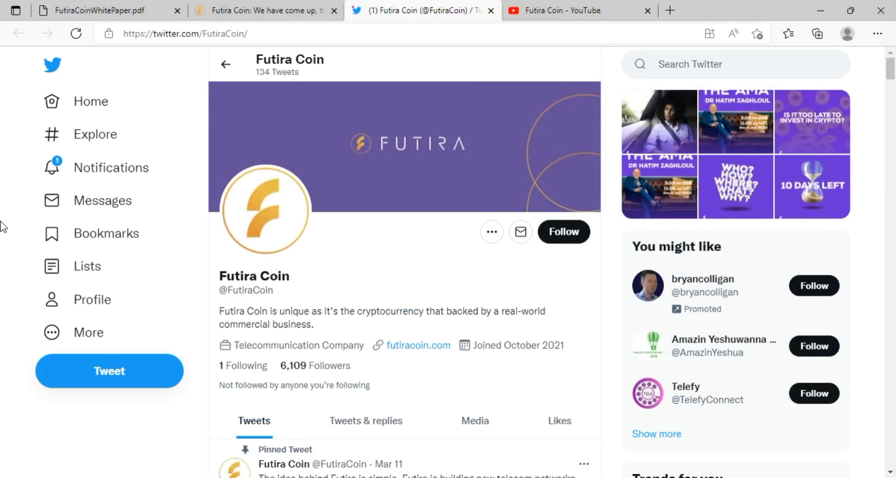
pyautogui.scroll(-1, 4, 240)
pyautogui.scroll(-1, 19, 255)
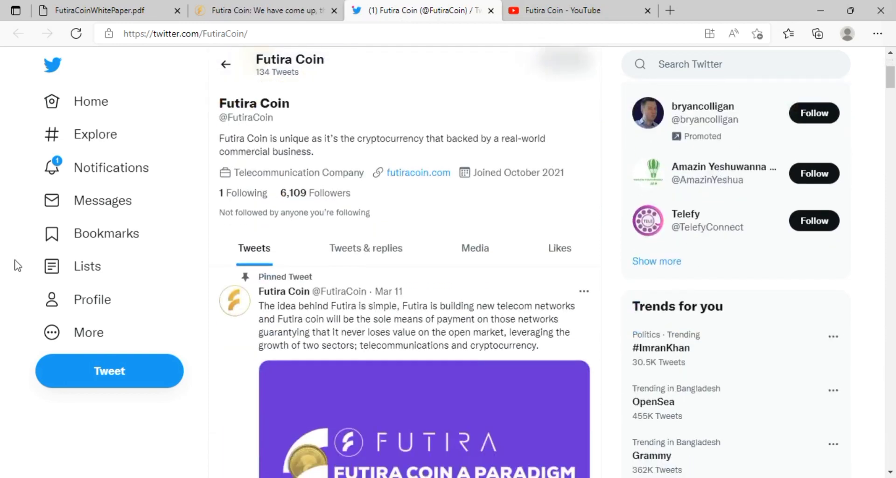
pyautogui.scroll(-1, 16, 263)
pyautogui.scroll(-1, 2, 275)
pyautogui.scroll(-1, 3, 276)
pyautogui.scroll(-1, 4, 267)
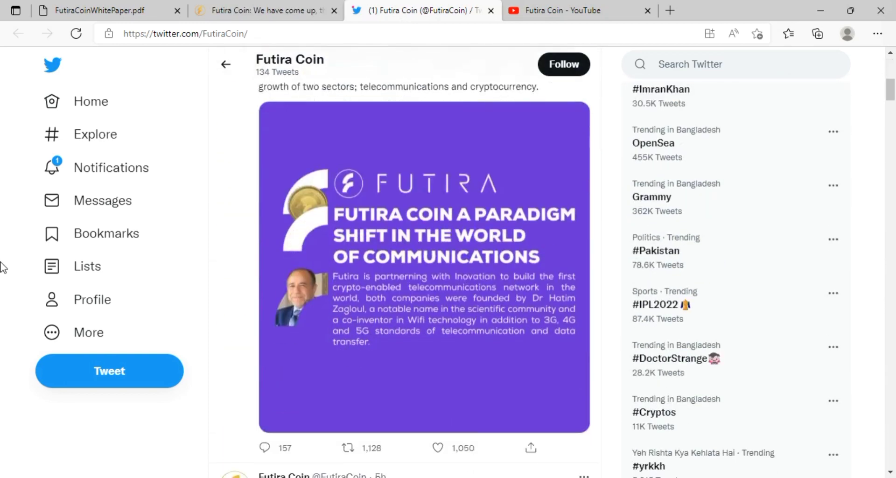
pyautogui.scroll(-1, 4, 268)
pyautogui.scroll(-1, 2, 269)
pyautogui.scroll(-1, 2, 271)
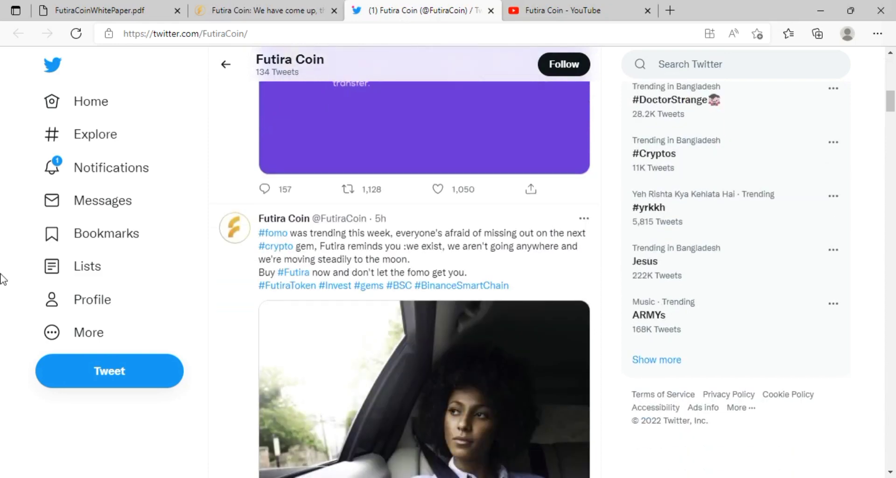
pyautogui.scroll(-1, 2, 276)
pyautogui.scroll(-1, 2, 278)
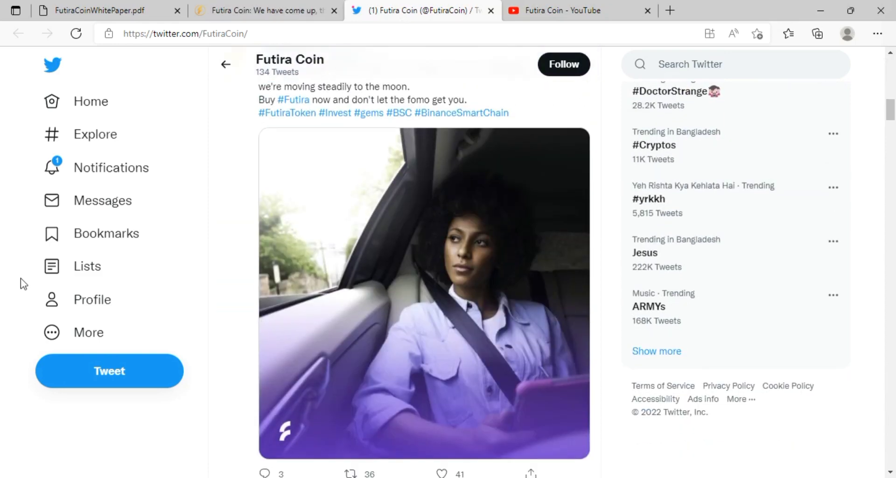
pyautogui.scroll(-1, 21, 280)
pyautogui.scroll(-2, 10, 282)
pyautogui.scroll(-2, 3, 284)
pyautogui.scroll(-1, 2, 284)
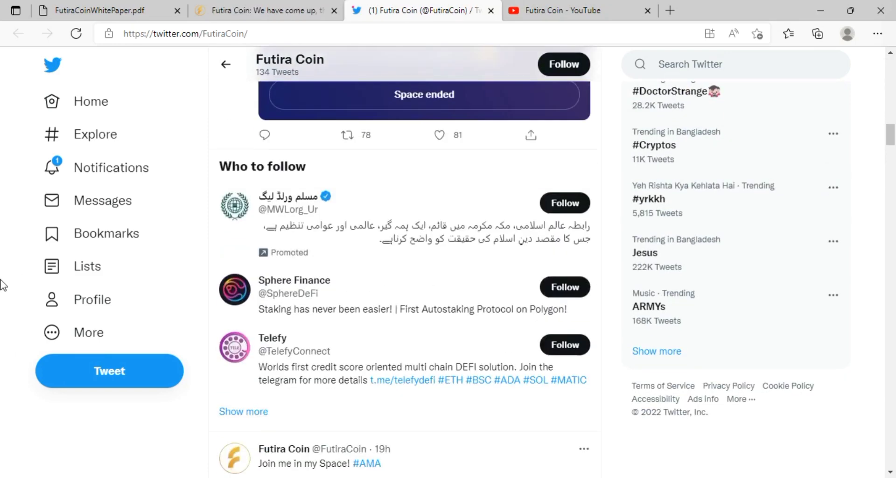
pyautogui.scroll(-3, 2, 287)
pyautogui.scroll(-1, 2, 293)
pyautogui.scroll(-1, 2, 301)
pyautogui.scroll(-2, 2, 311)
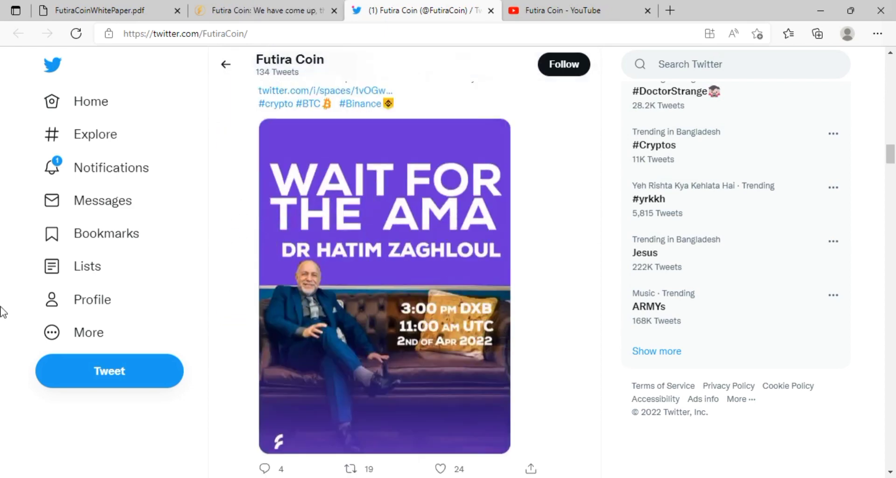
pyautogui.scroll(-1, 2, 319)
pyautogui.scroll(-2, 4, 315)
pyautogui.scroll(-2, 24, 327)
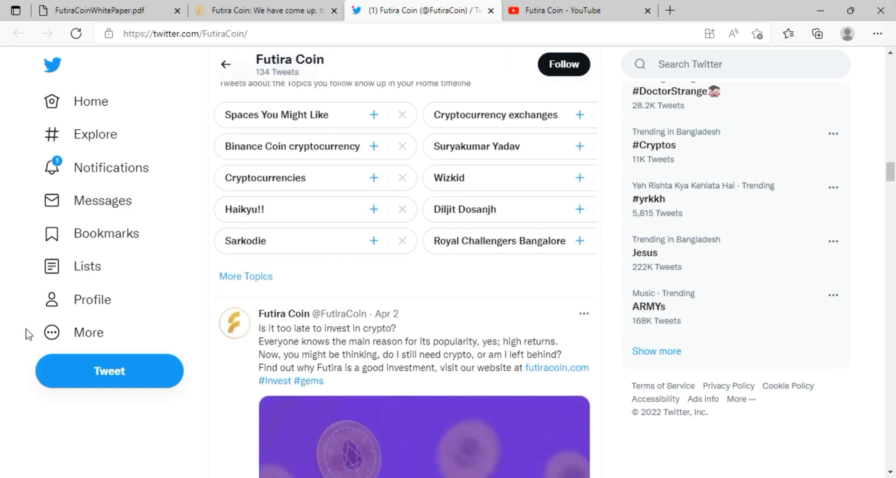
pyautogui.scroll(-1, 28, 334)
pyautogui.scroll(-2, 28, 334)
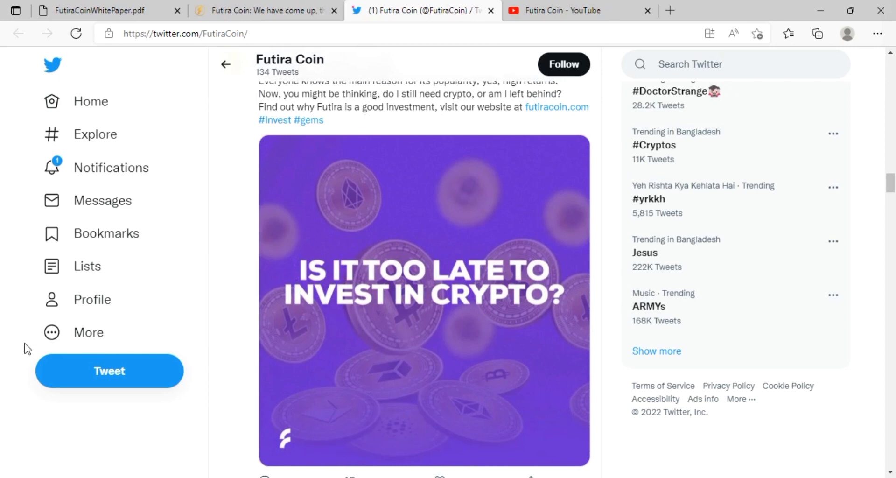
pyautogui.scroll(1, 29, 350)
pyautogui.scroll(-1, 33, 355)
pyautogui.scroll(-2, 55, 354)
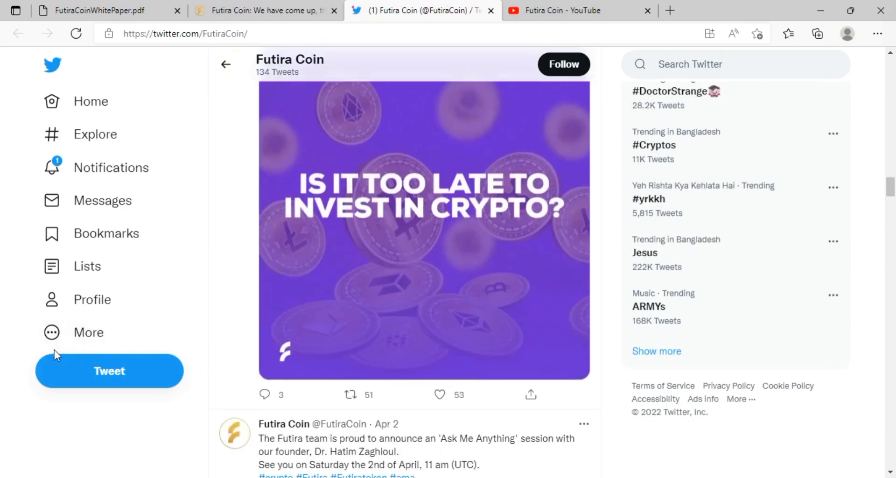
pyautogui.scroll(-2, 49, 354)
pyautogui.scroll(-1, 42, 359)
pyautogui.scroll(-2, 9, 380)
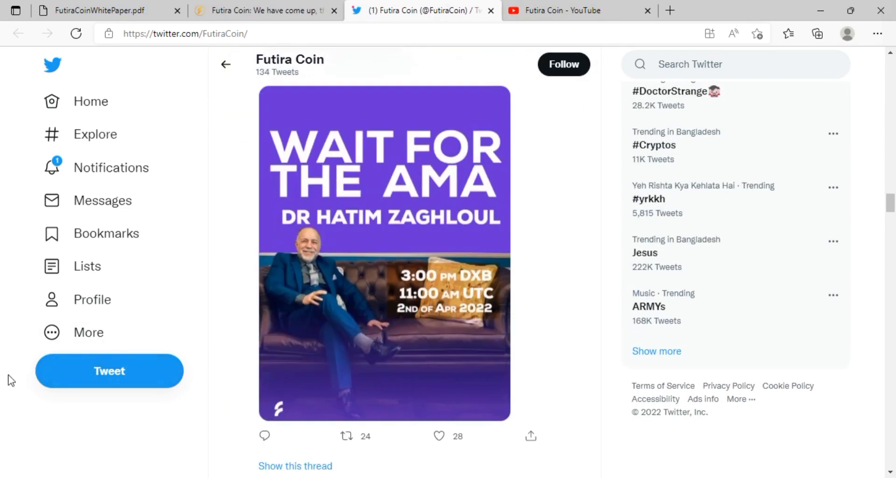
pyautogui.scroll(-1, 4, 372)
pyautogui.scroll(-1, 2, 368)
pyautogui.scroll(-1, 2, 364)
pyautogui.scroll(-1, 3, 365)
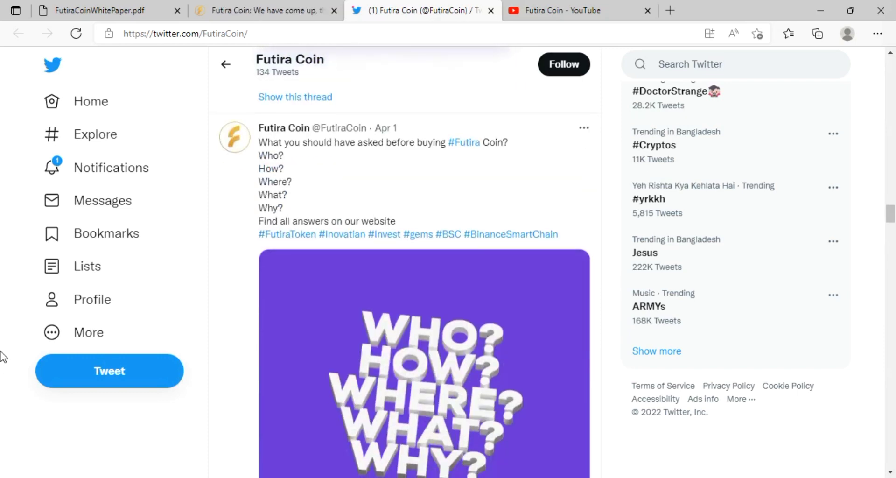
pyautogui.scroll(-1, 1, 358)
pyautogui.scroll(-2, 2, 362)
pyautogui.scroll(-2, 1, 362)
pyautogui.scroll(-1, 2, 363)
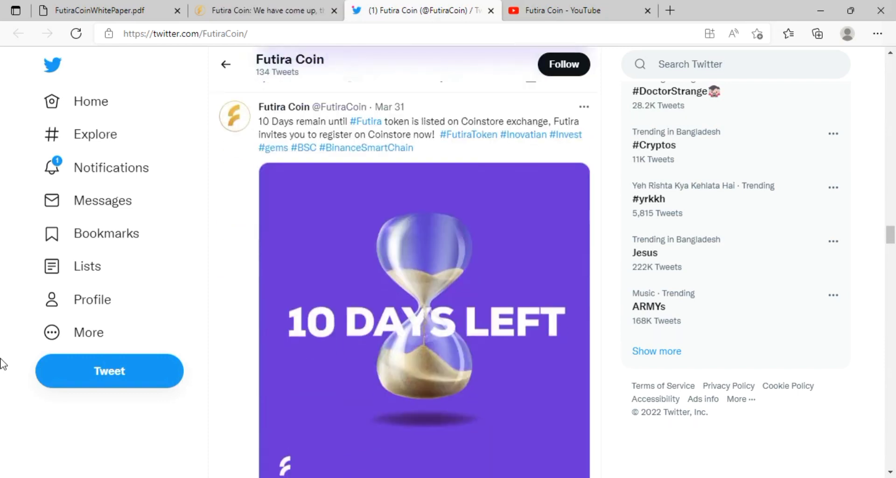
pyautogui.scroll(-1, 2, 363)
pyautogui.scroll(-1, 1, 363)
# - Bring up the Futira Coin YouTube channel's Videos page with its Hatim Zaghloul uploads
pyautogui.hotkey('ctrl', 'Tab')
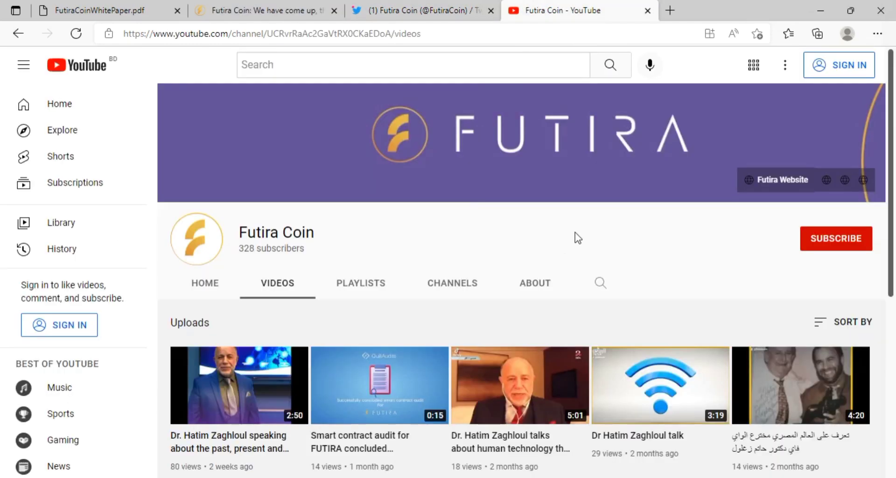
pyautogui.scroll(-1, 575, 236)
pyautogui.scroll(-1, 575, 235)
pyautogui.scroll(-2, 575, 231)
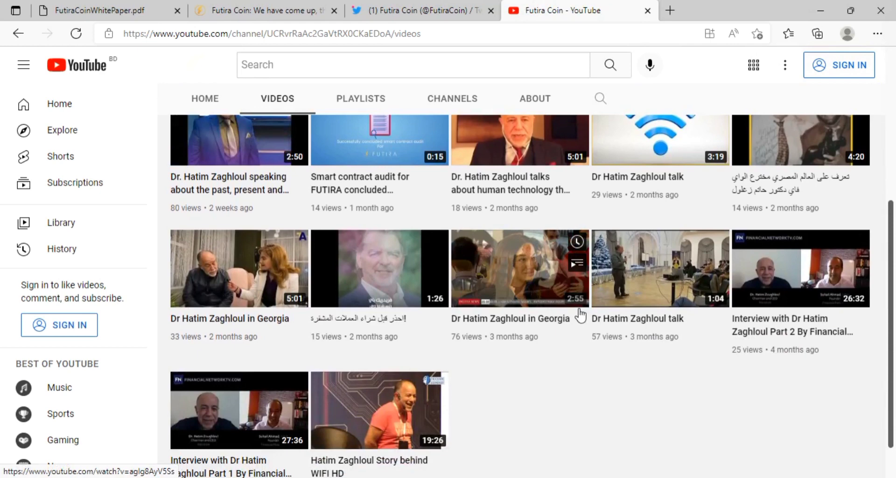